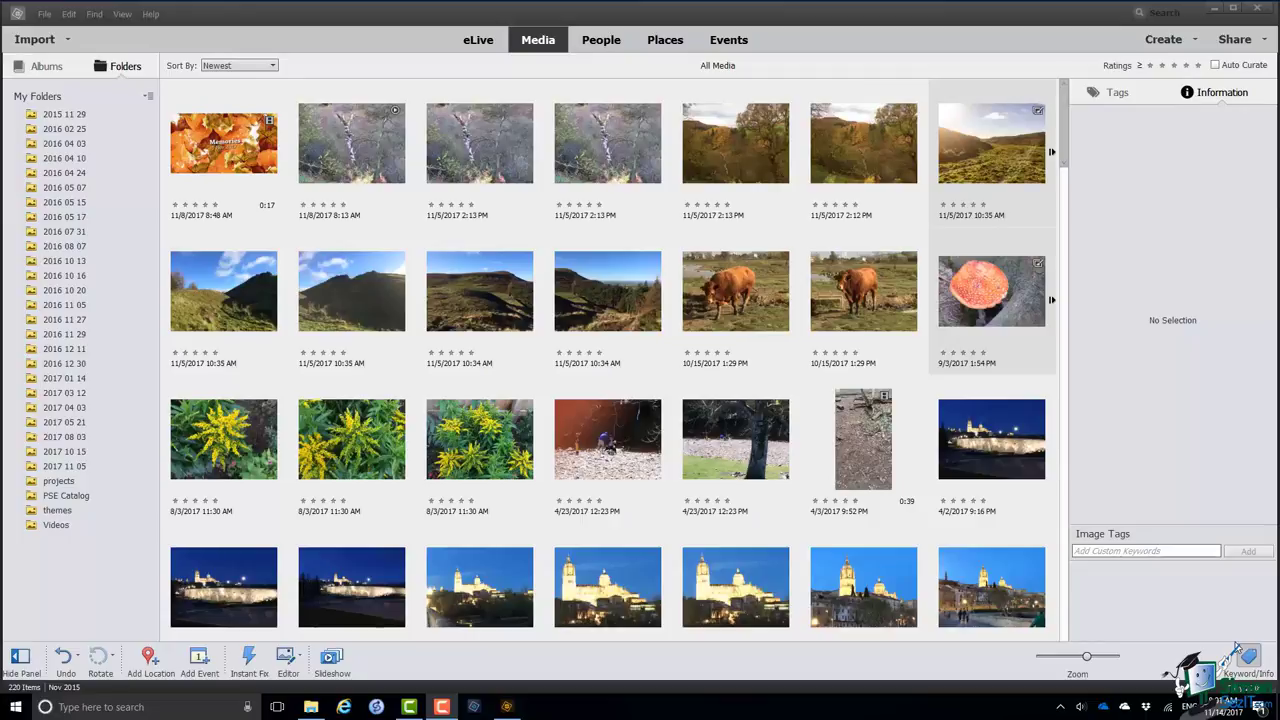
- Show the Tags panel with its Keywords, People, Places and Events groups
left_click(1117, 96)
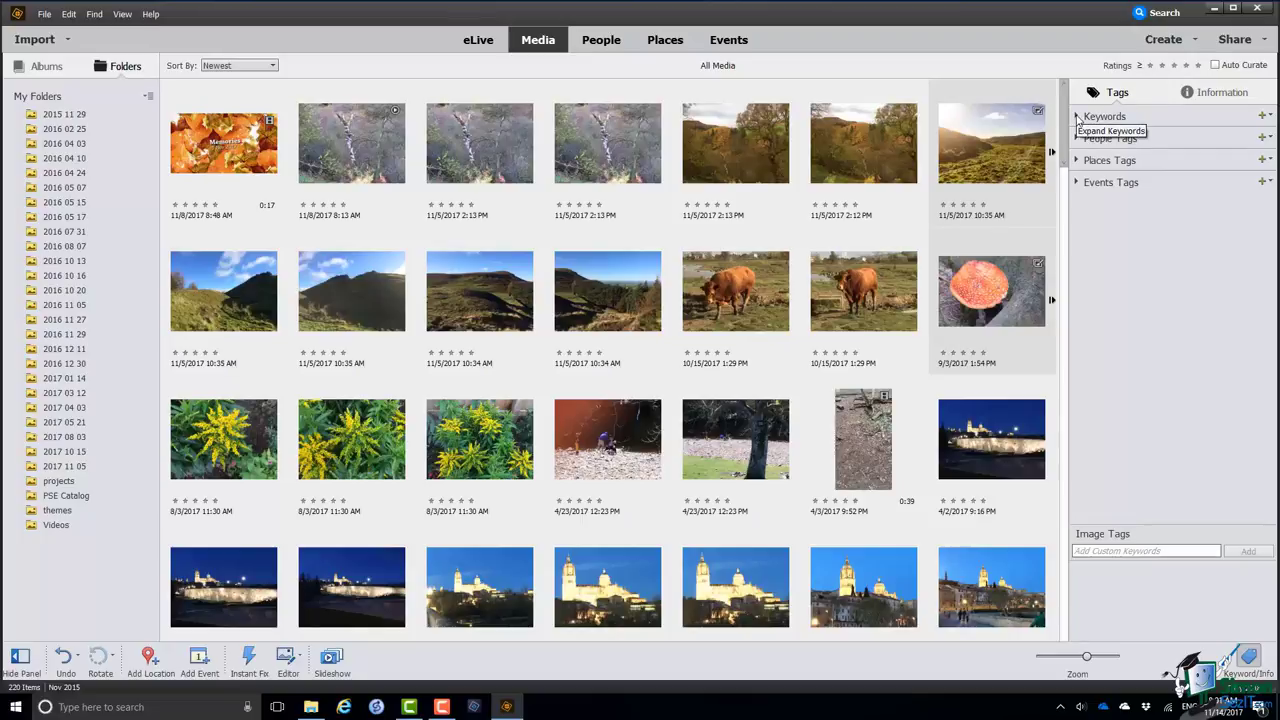
- Expand Keywords to list Nature, Color, Photography and Other
left_click(1077, 118)
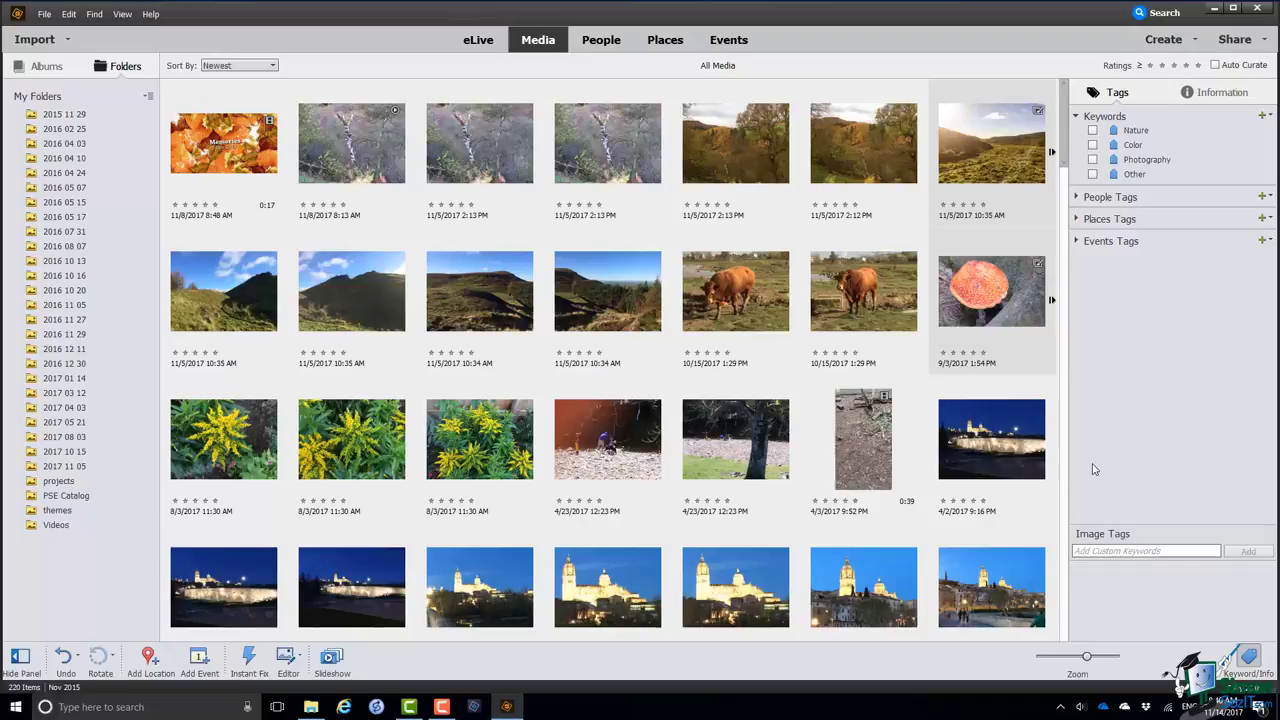
- Create a new 'Coast' sub-category under the Nature keyword category
left_click(1165, 132)
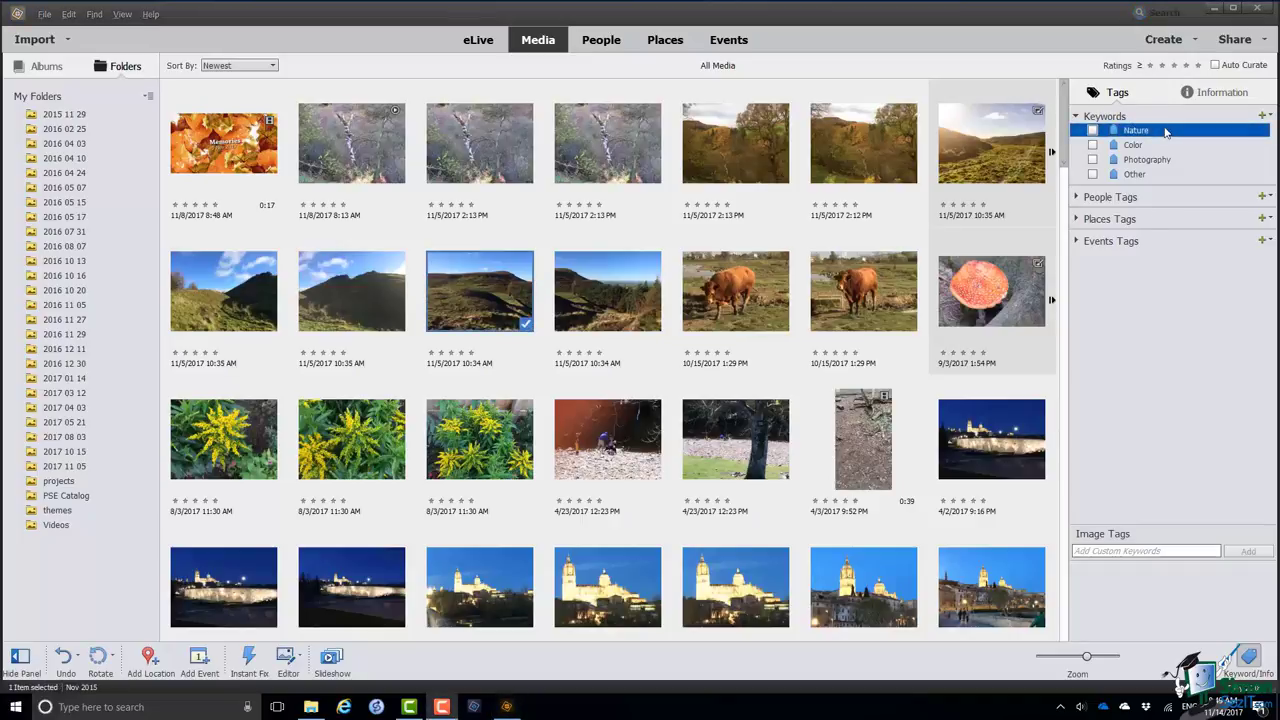
right_click(1165, 131)
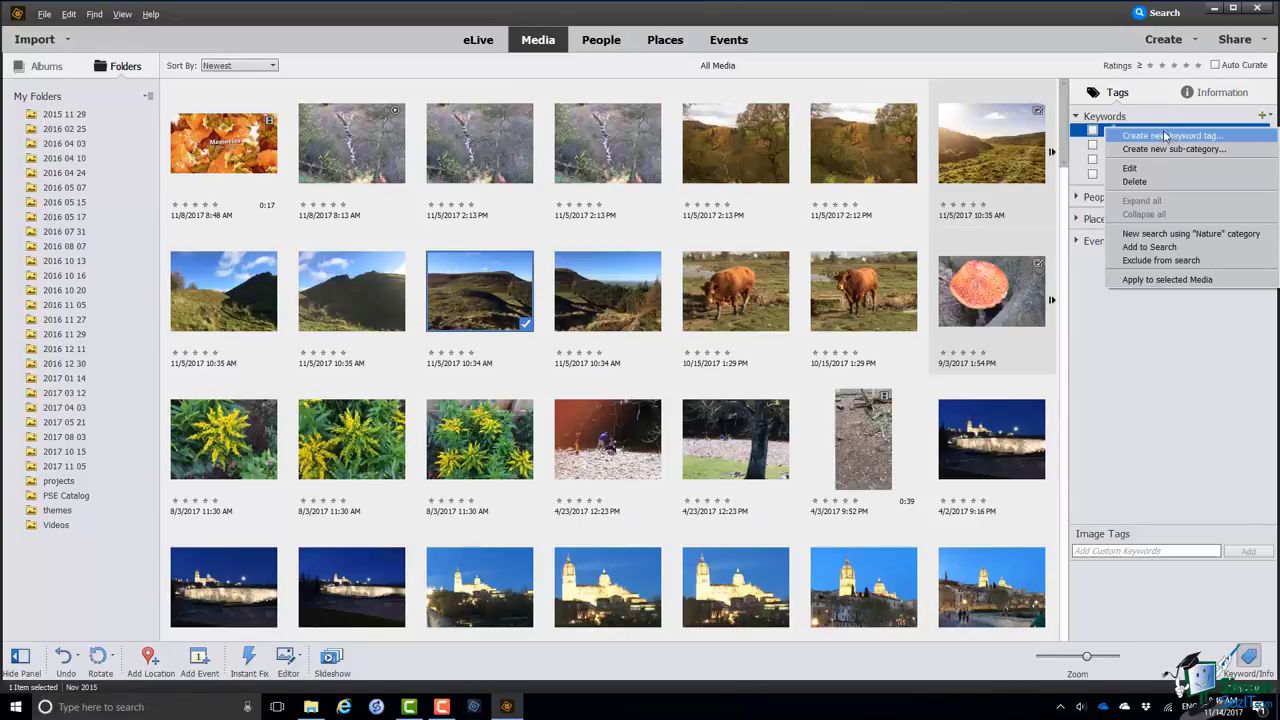
left_click(1165, 149)
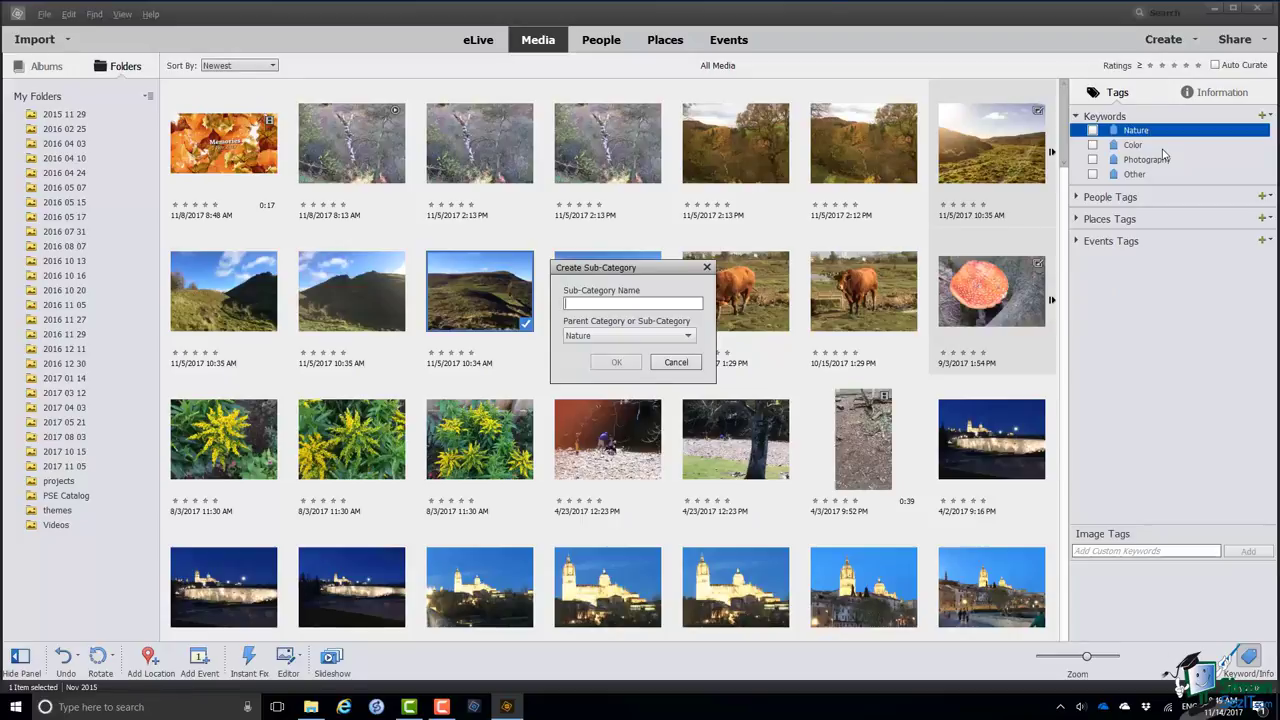
type("Coast")
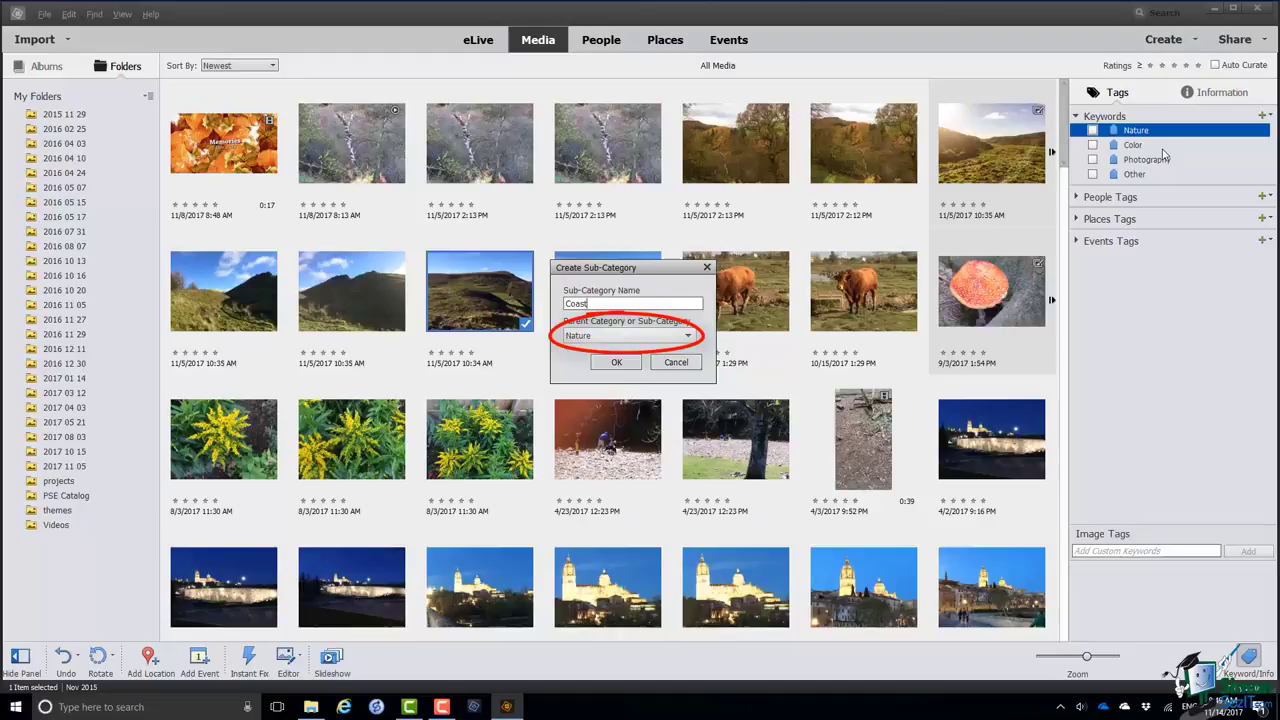
left_click(614, 364)
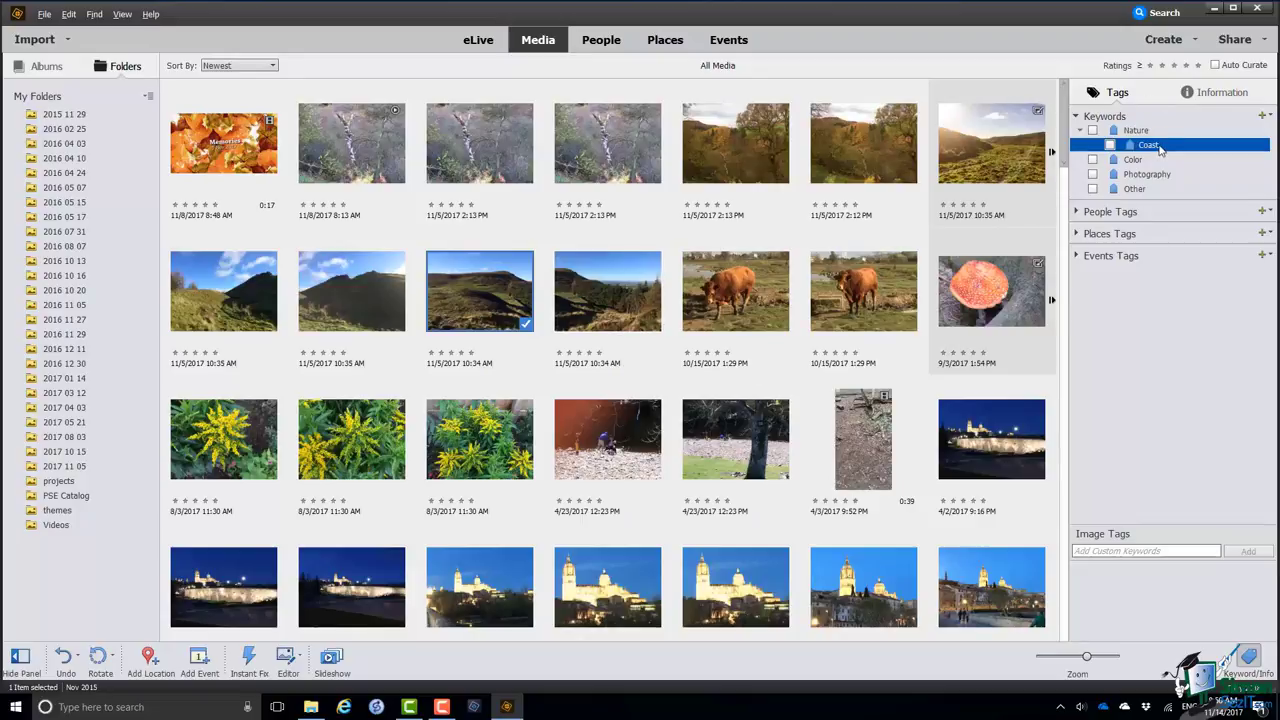
- Create a 'Mountains' sub-category with Nature as its parent category
right_click(1157, 145)
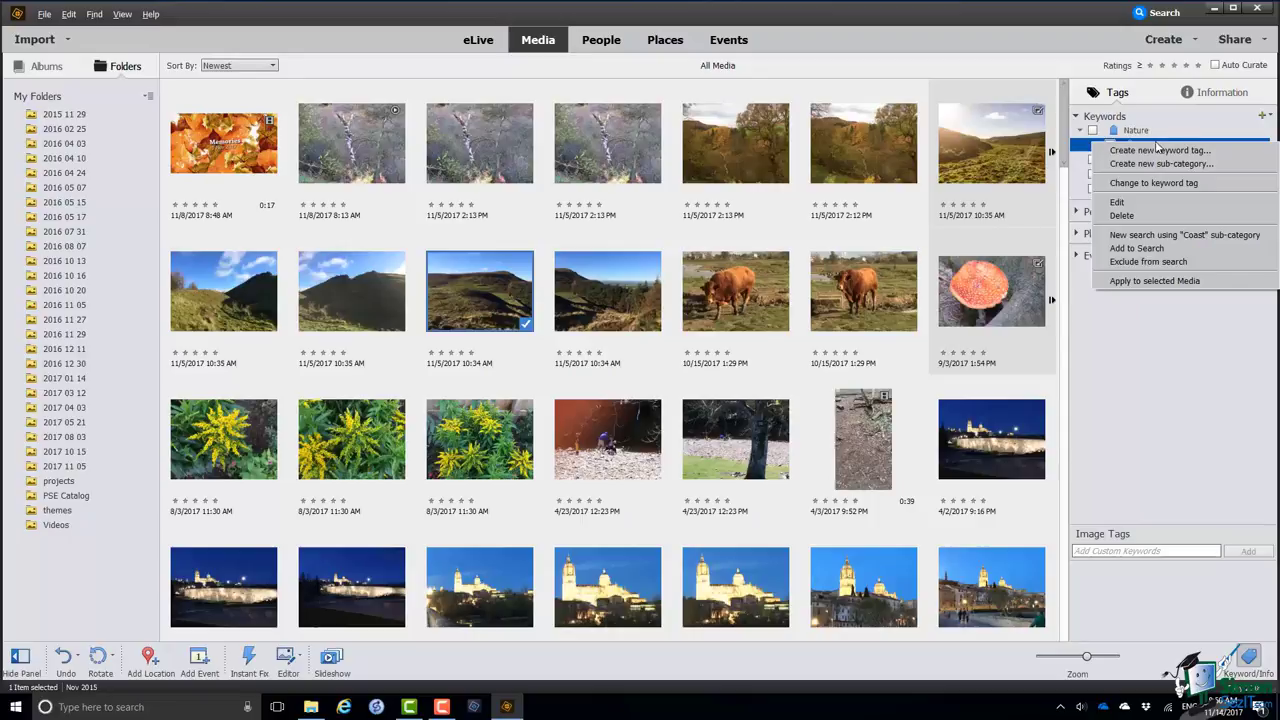
left_click(1146, 166)
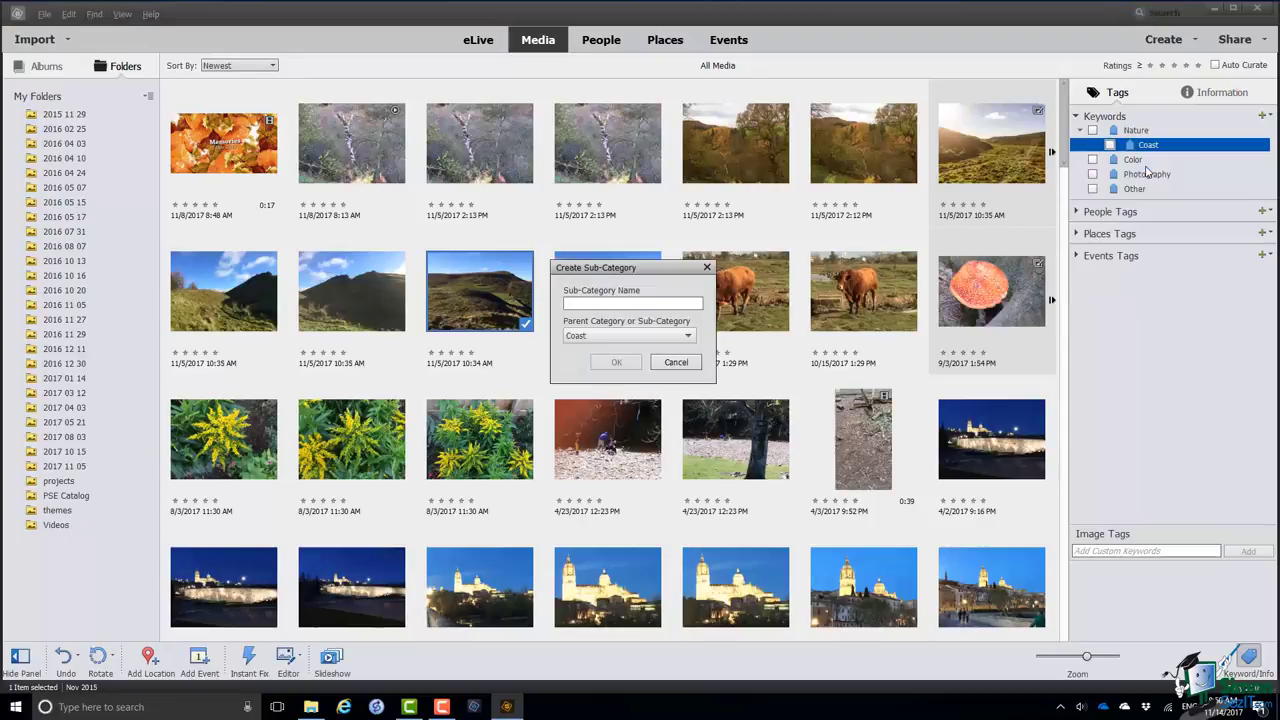
type("Mountains")
left_click(690, 343)
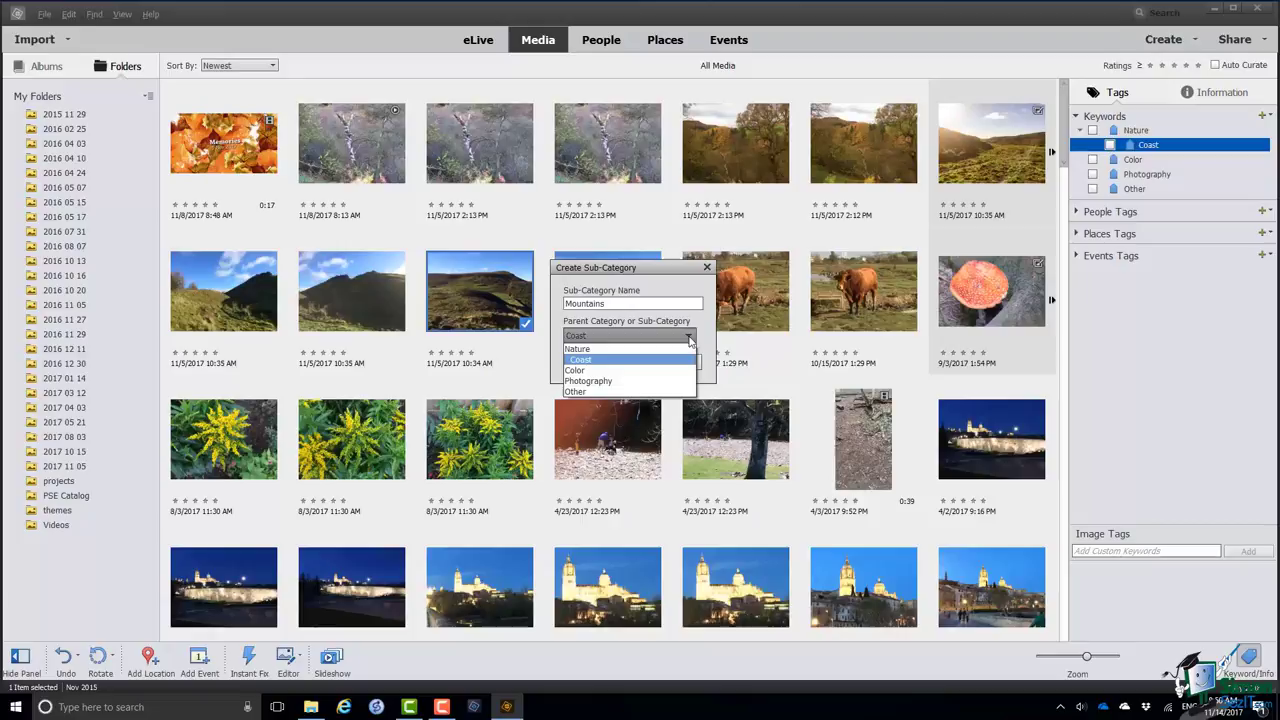
left_click(584, 350)
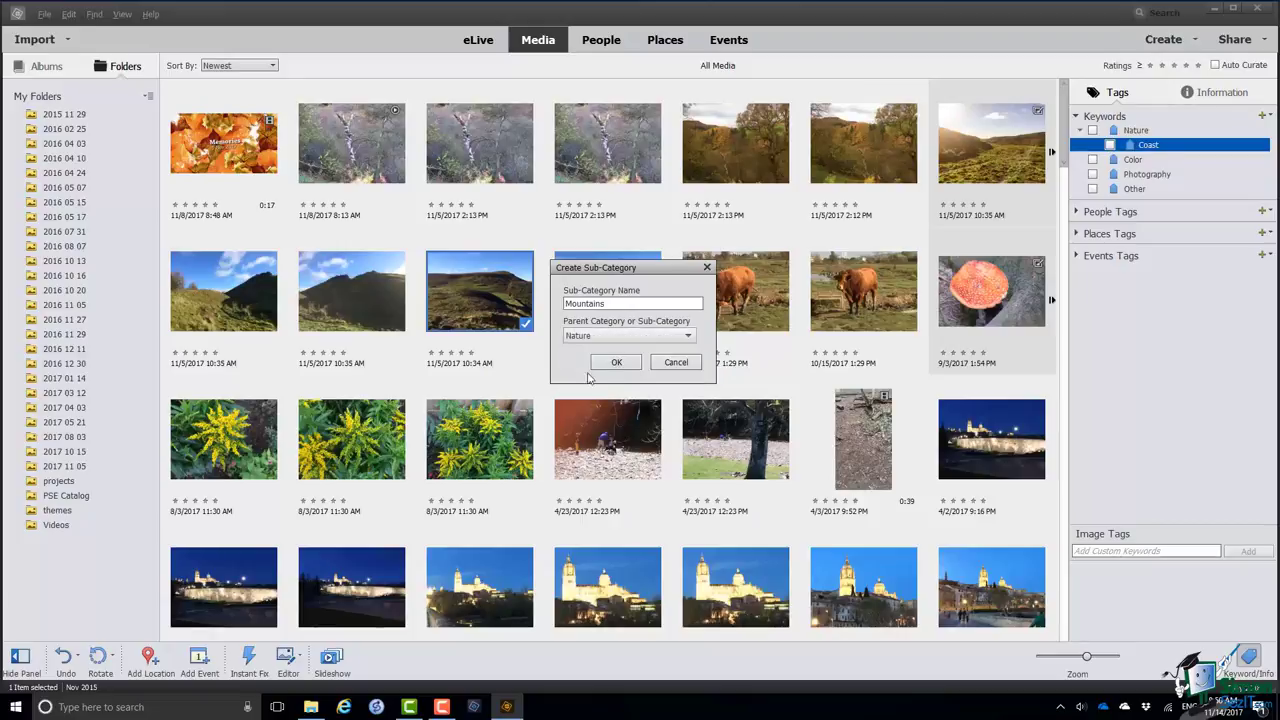
left_click(615, 364)
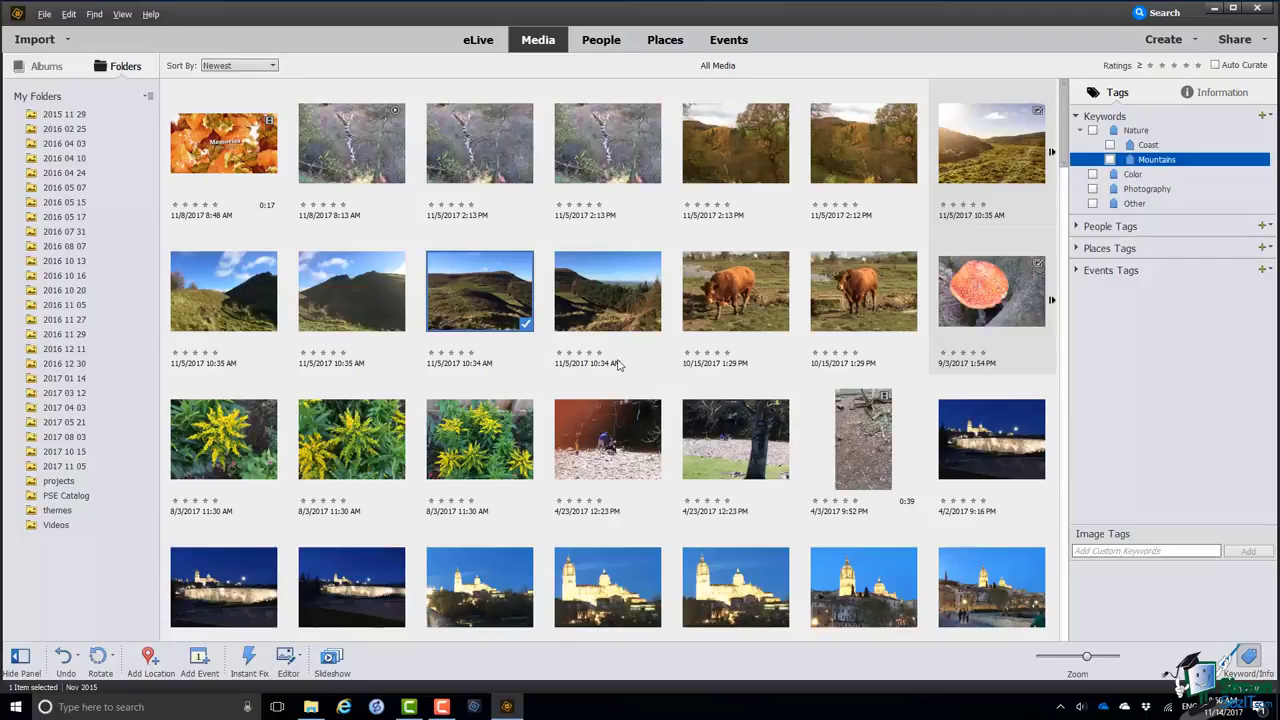
- Create a 'Lakes & Rivers' sub-category under Nature
right_click(1137, 133)
left_click(1133, 153)
type("Lakes")
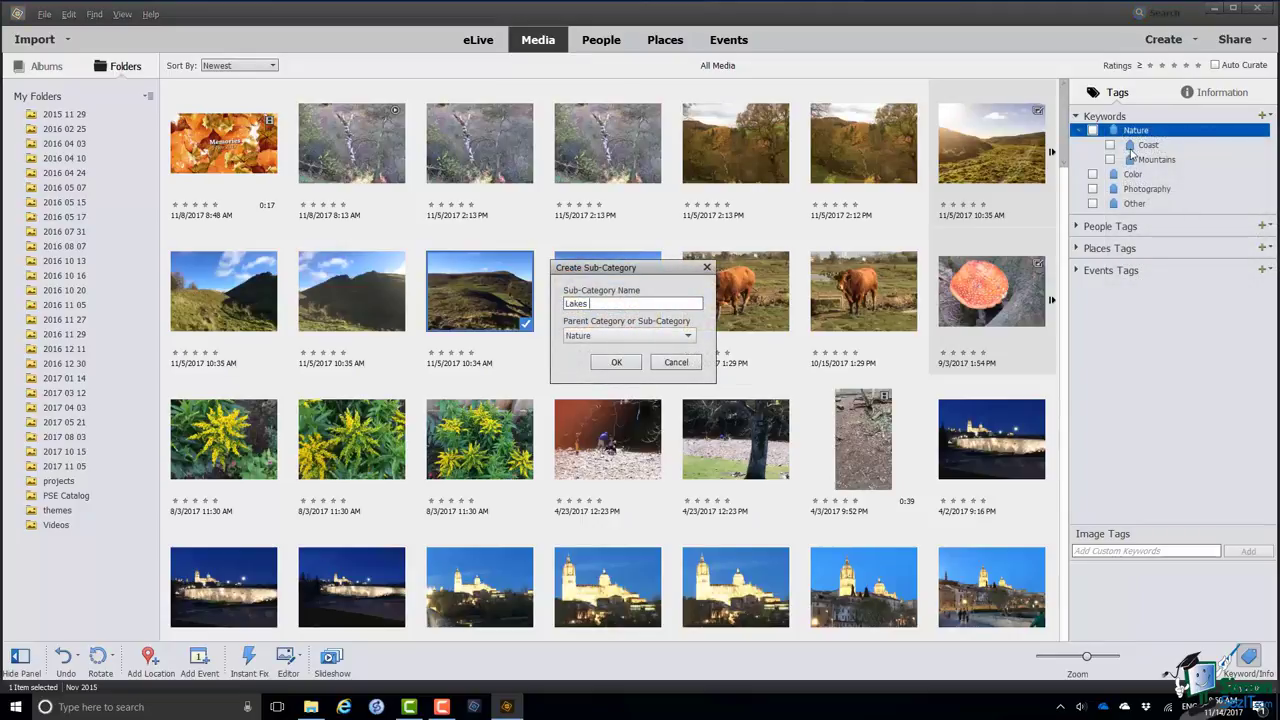
type(" & Rivers")
left_click(615, 364)
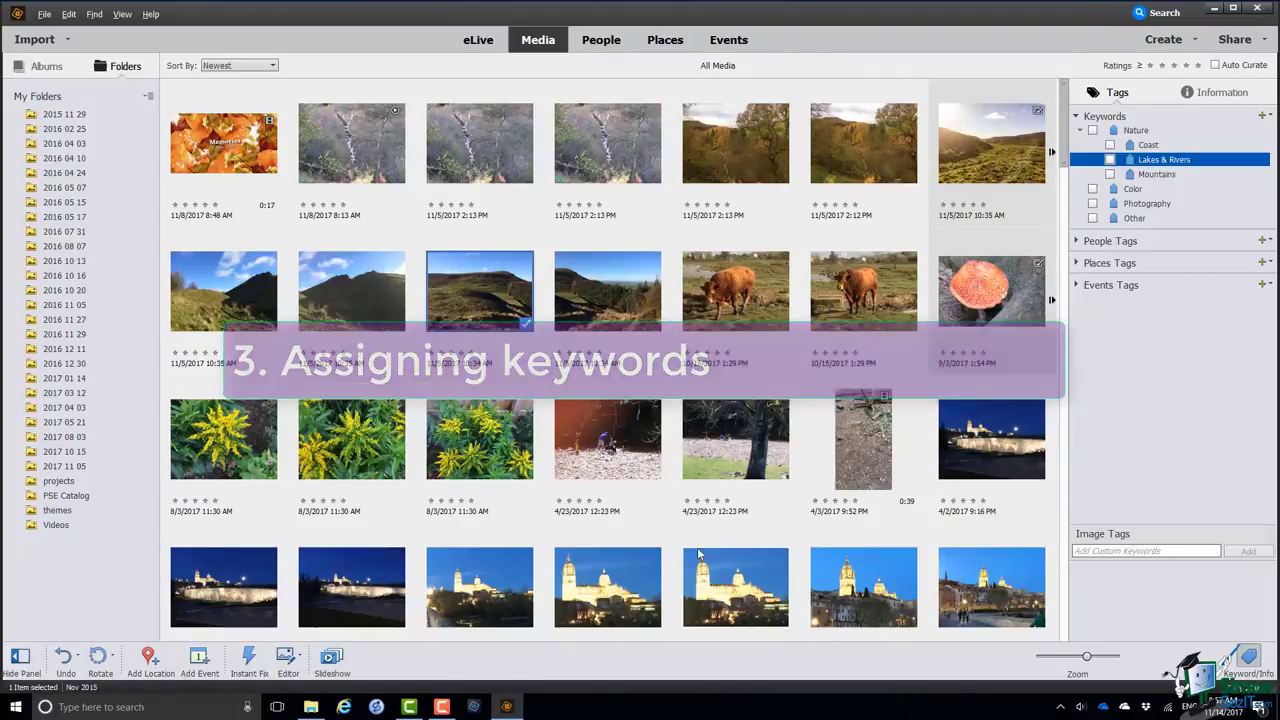
- Apply the Lakes & Rivers tag to the 4/23/2017 photo and the neighbouring tree photo
left_click(602, 442)
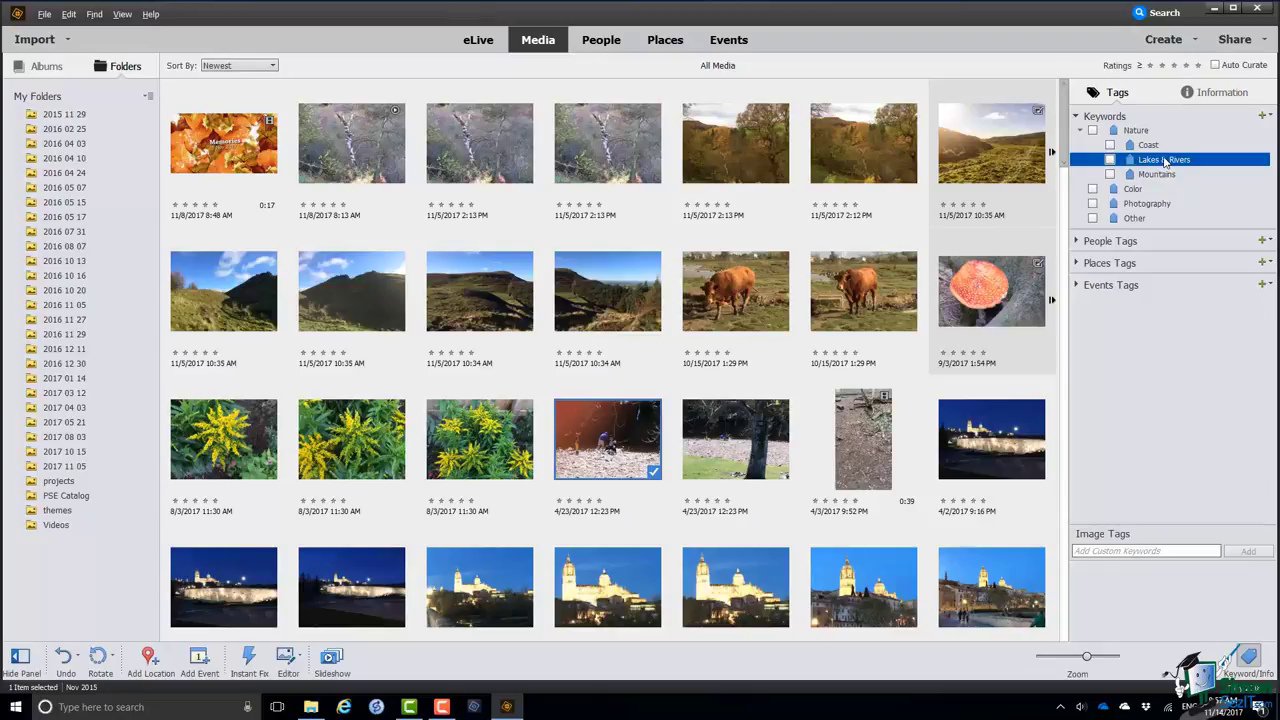
left_click_drag(1165, 161, 627, 440)
left_click_drag(610, 444, 610, 444)
mouse_move(655, 514)
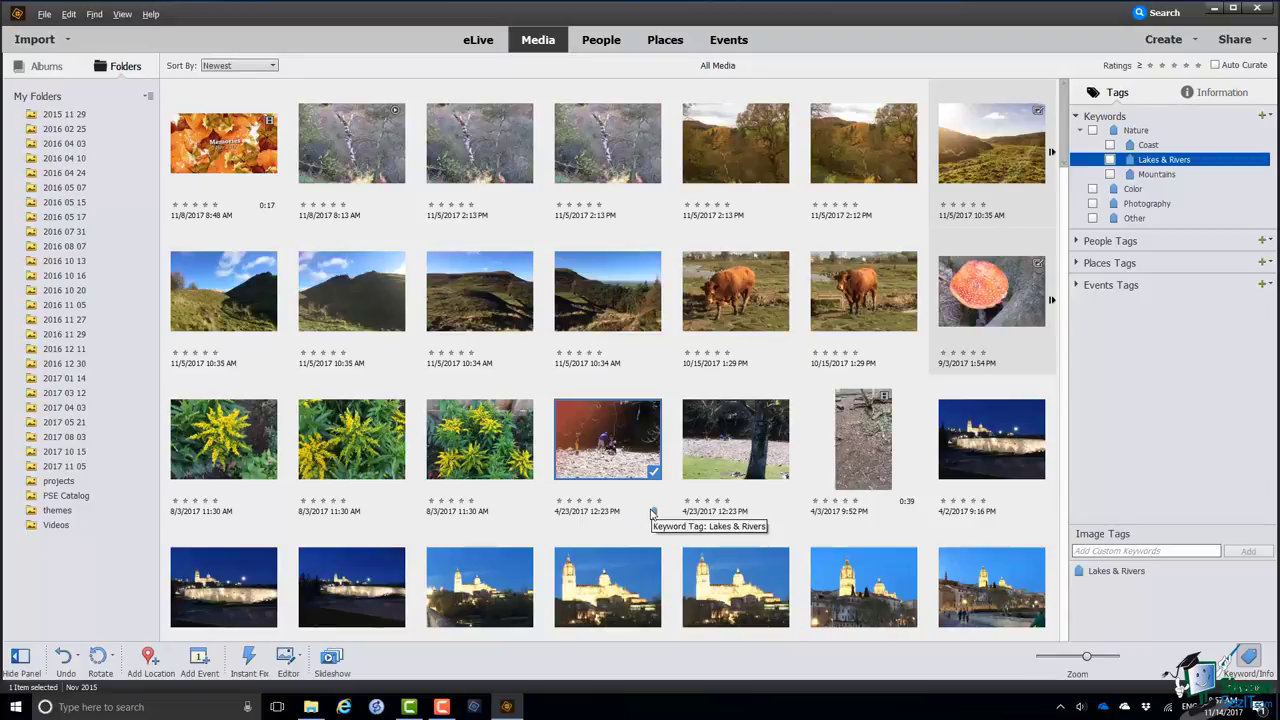
left_click(730, 444)
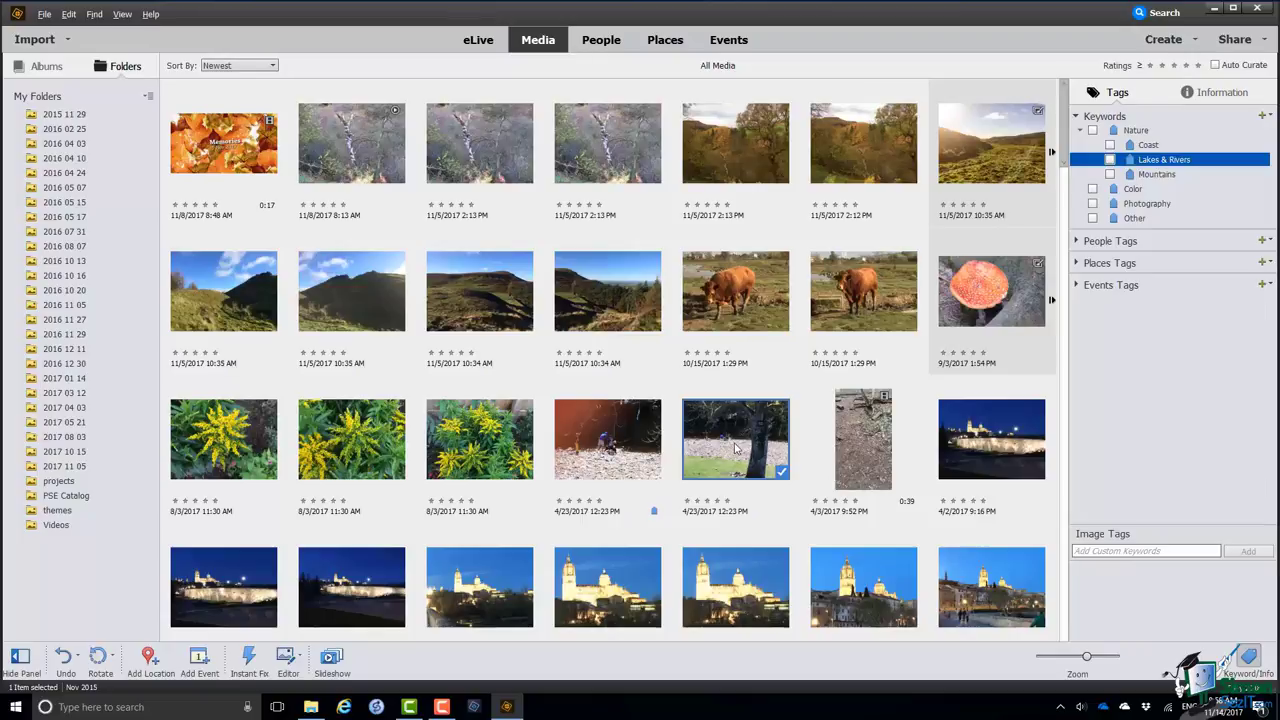
left_click_drag(735, 447, 1178, 162)
- Select the seven 12/30/2016 rock-and-sea photos and tag them with Coast
scroll(630, 500, "down", 5)
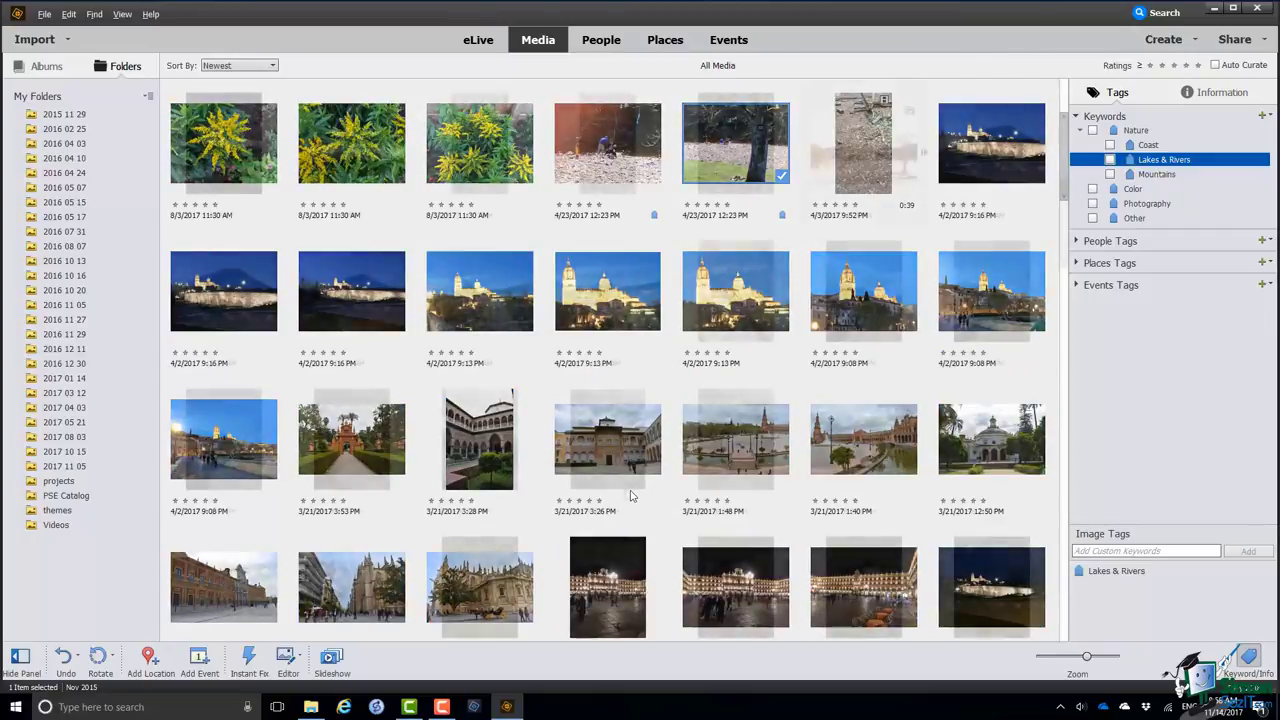
scroll(630, 495, "down", 3)
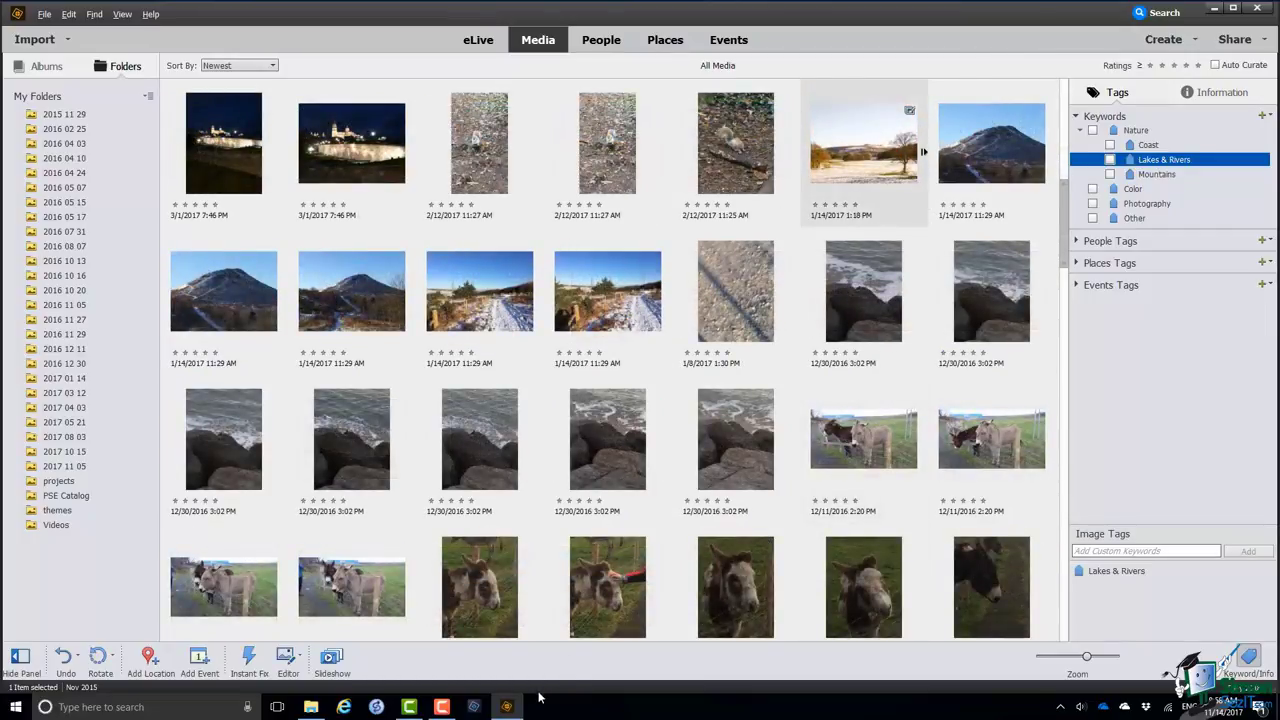
left_click(855, 283)
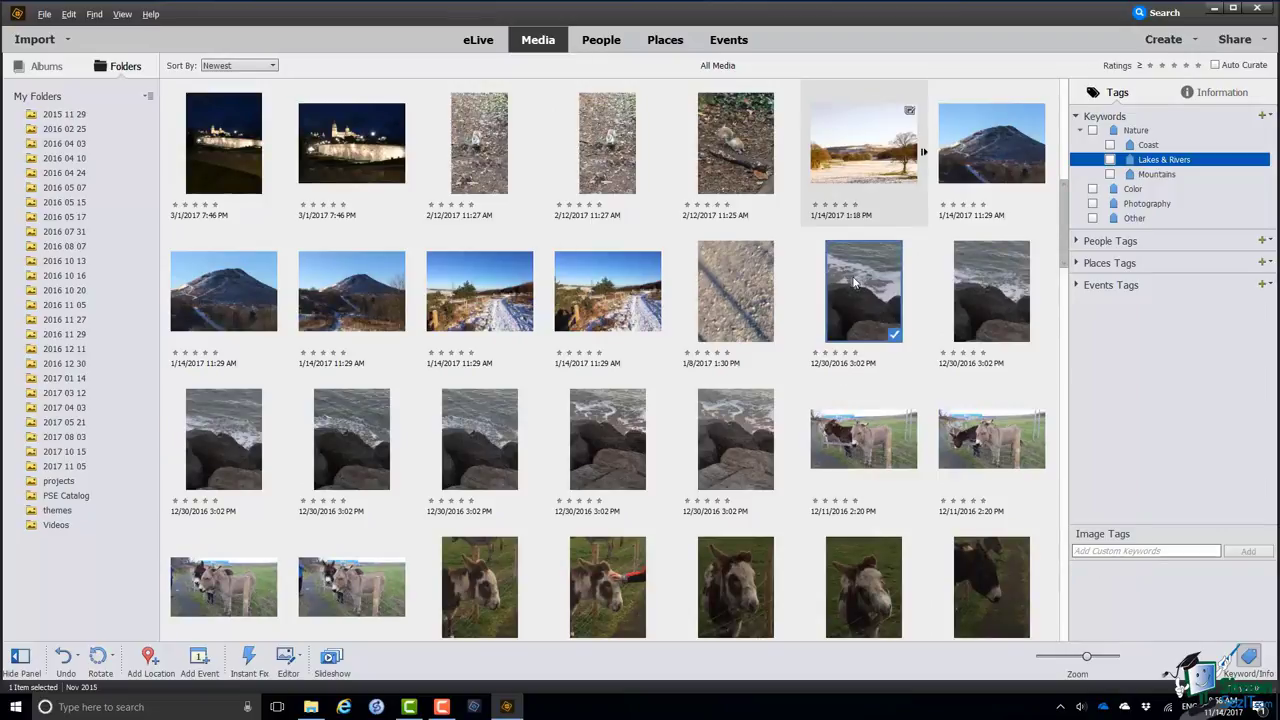
left_click(734, 425, "shift")
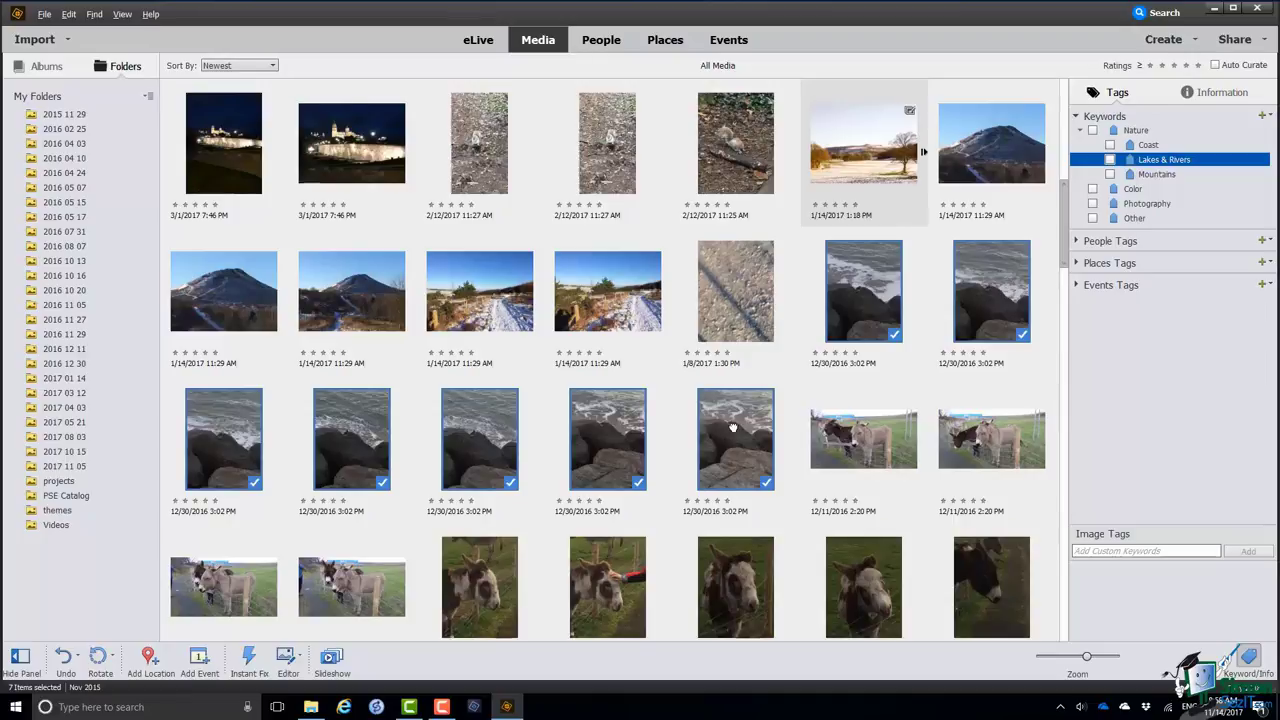
left_click_drag(734, 432, 1161, 148)
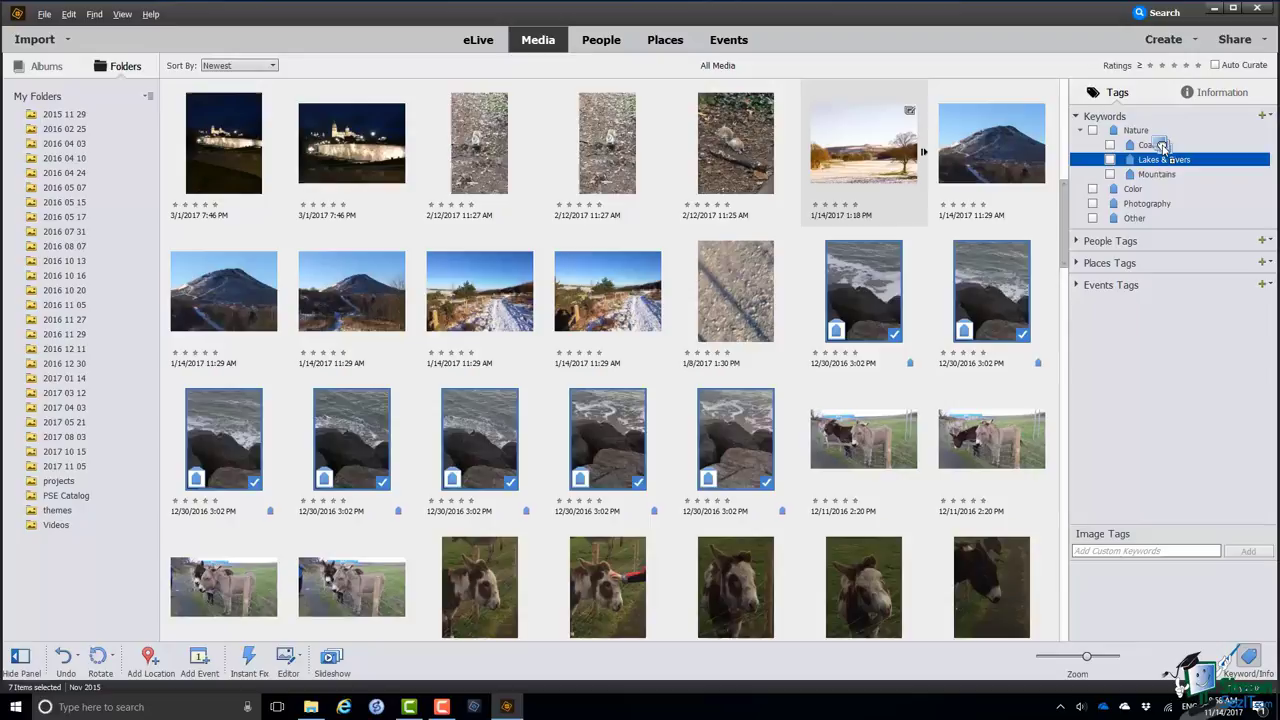
- Tag the three 1/14/2017 mountain photos with Mountains, then deselect them
left_click(250, 294)
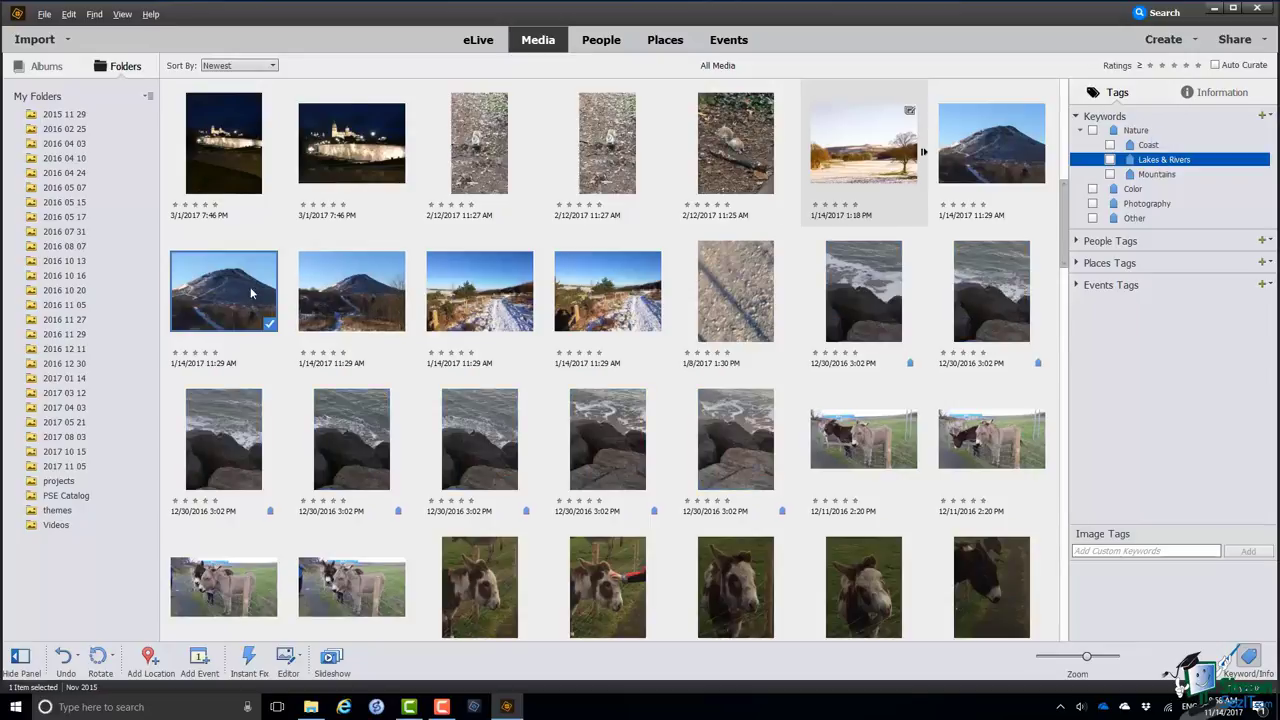
left_click(972, 141, "ctrl")
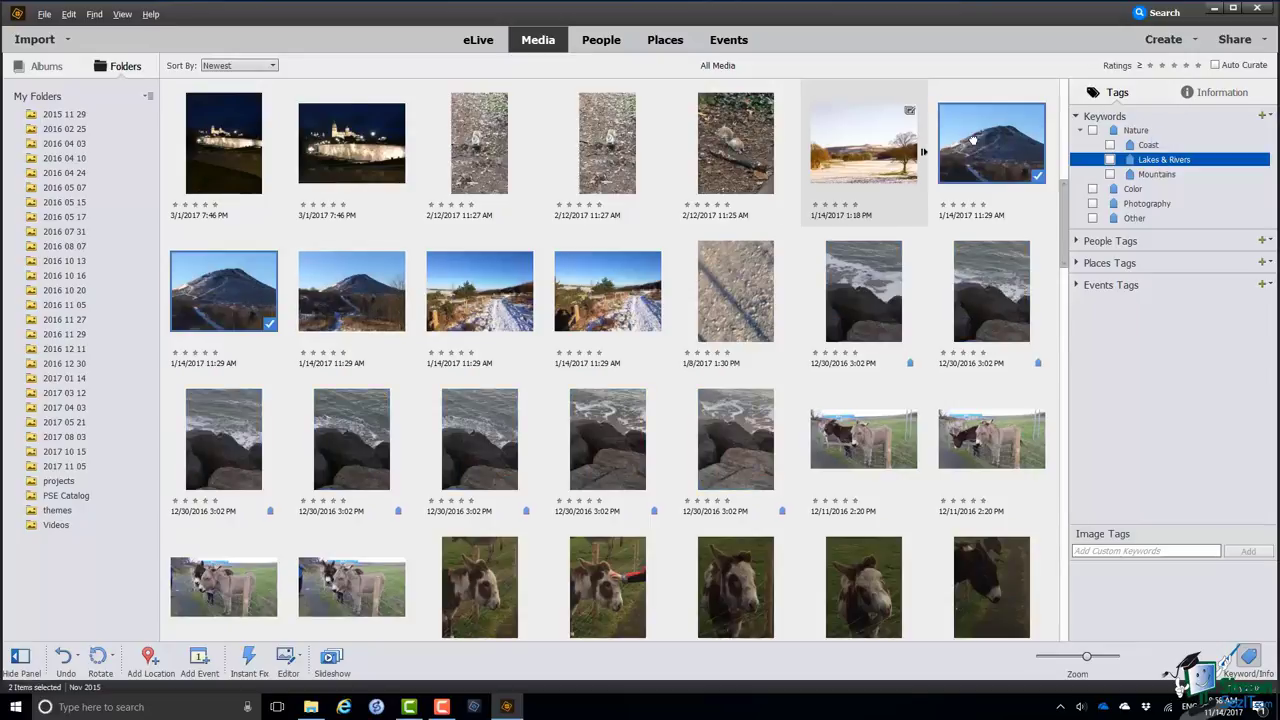
left_click(348, 302, "ctrl")
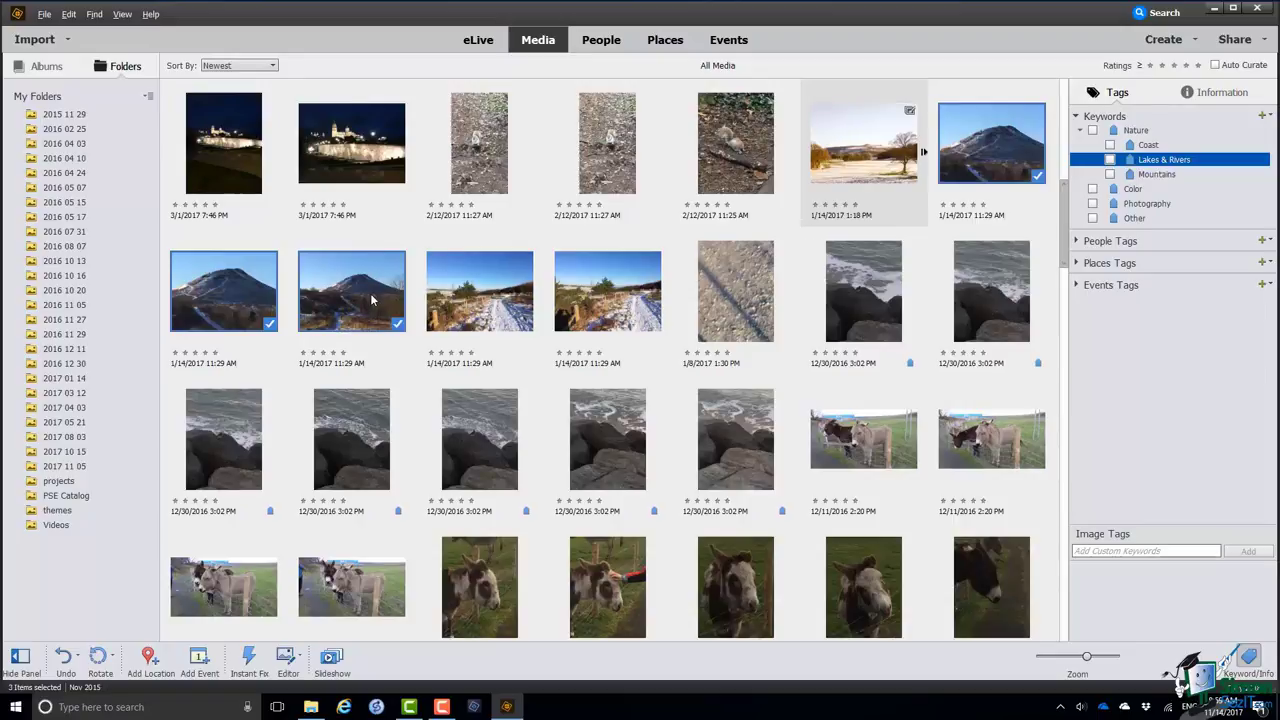
left_click_drag(370, 293, 1151, 178)
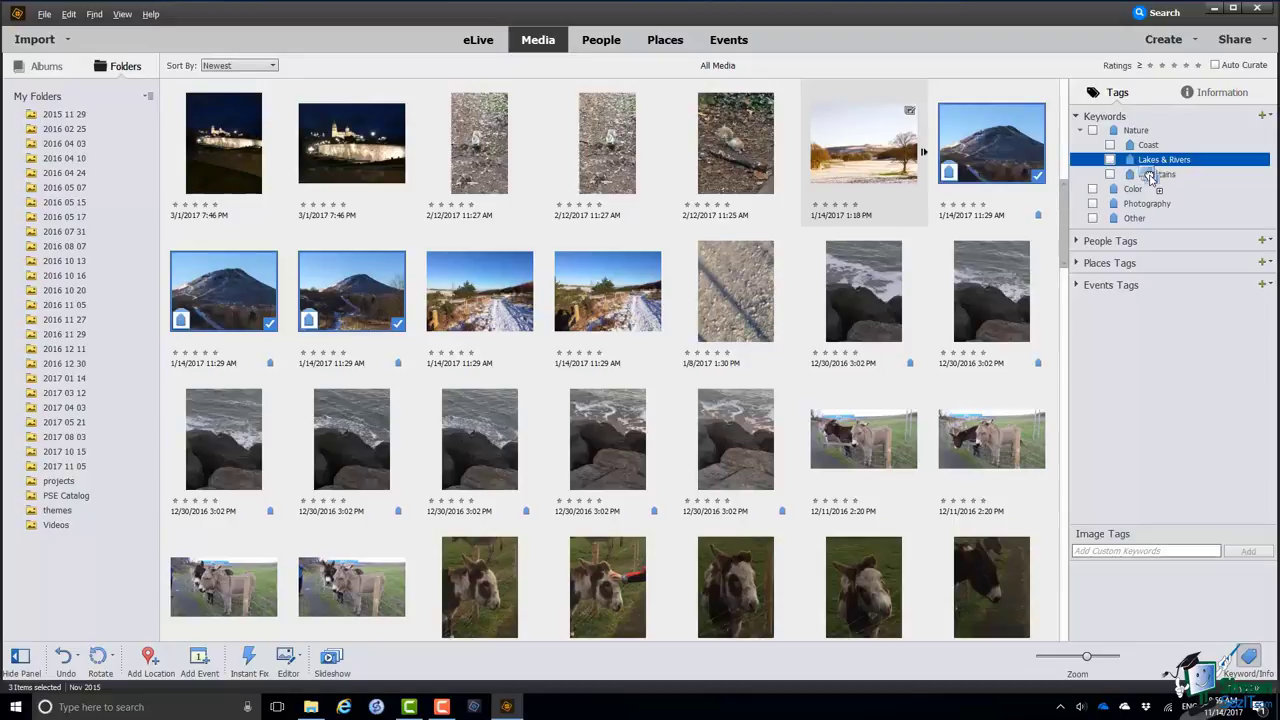
key("F10")
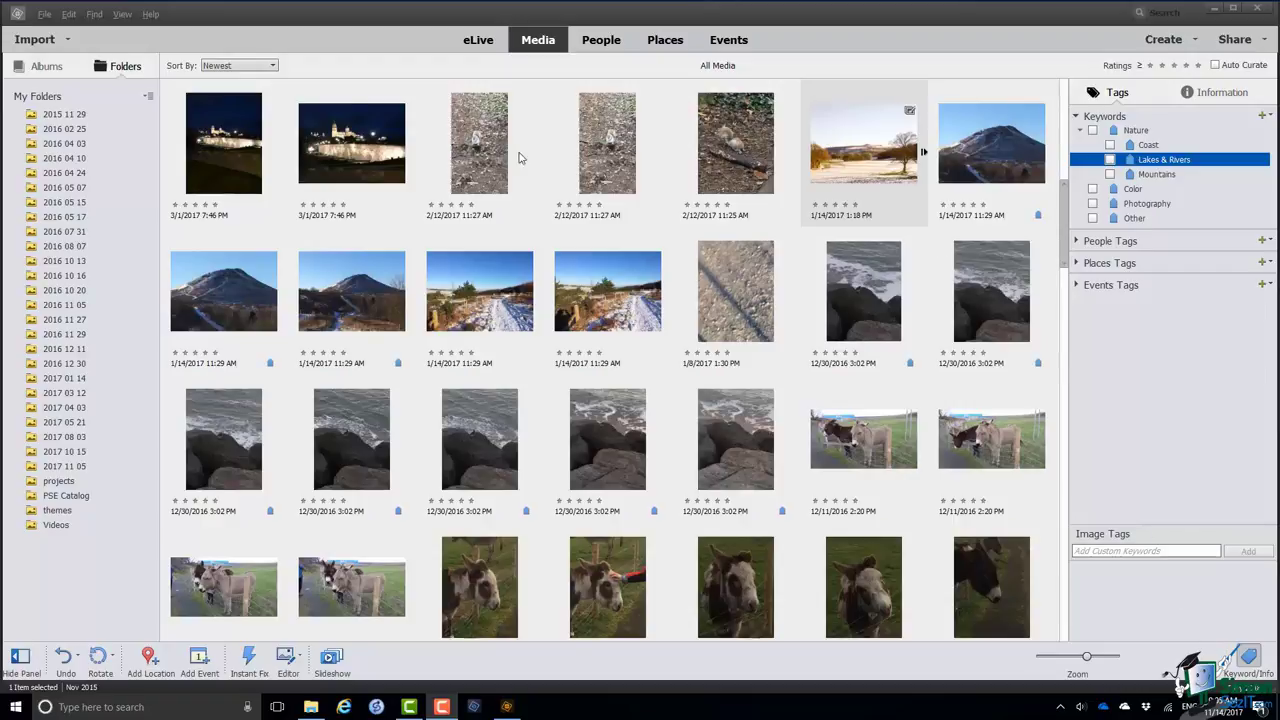
- Remove the Mountains keyword tag from one of the 1/14/2017 mountain photos
right_click(249, 300)
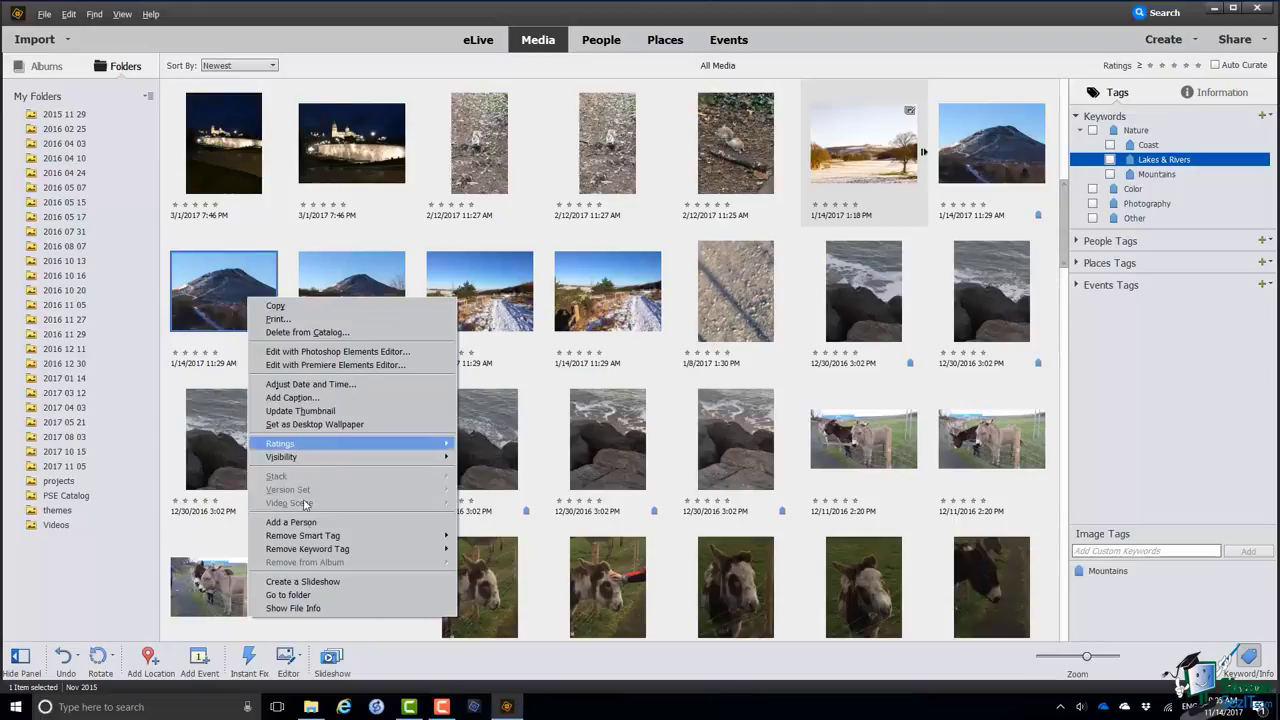
mouse_move(316, 553)
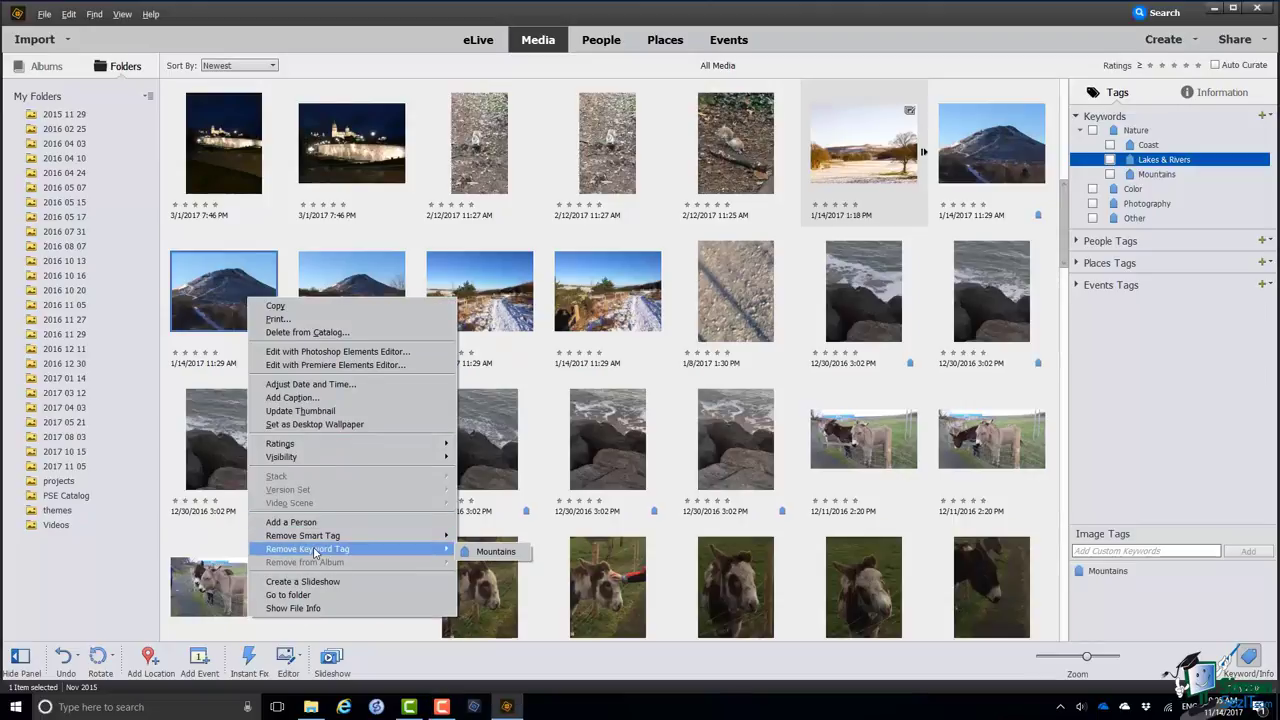
left_click(497, 552)
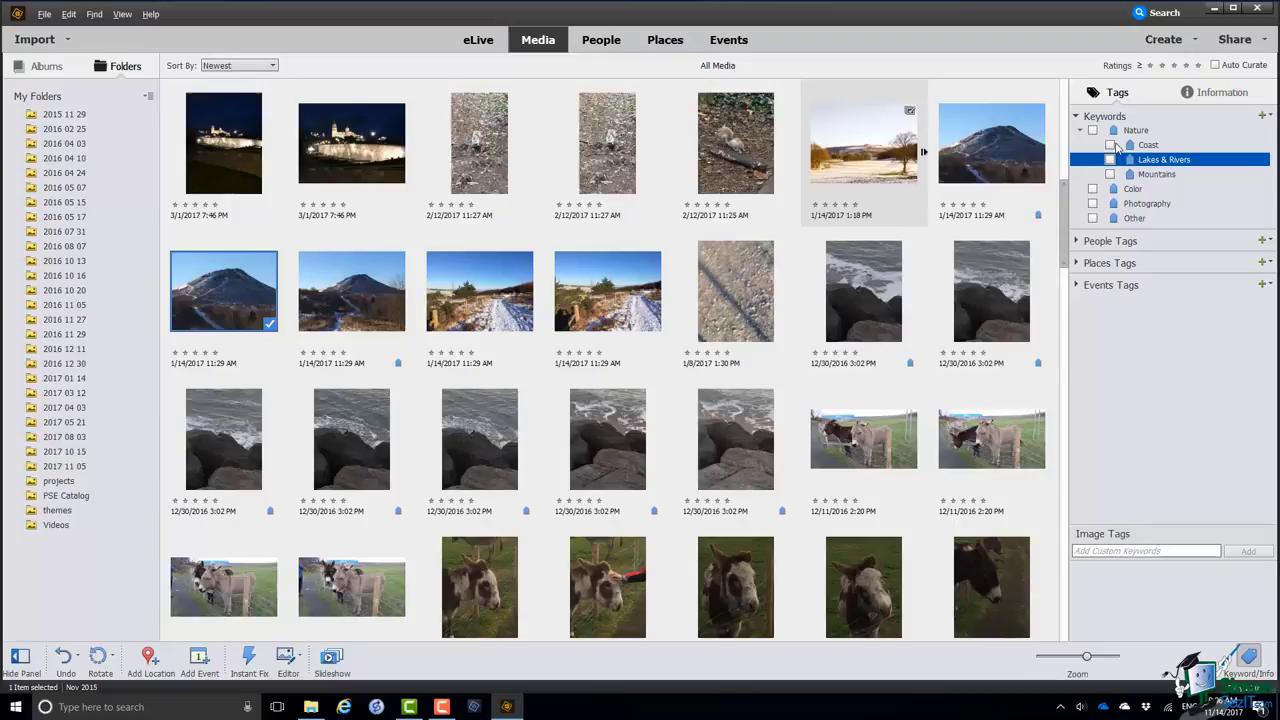
left_click(1109, 146)
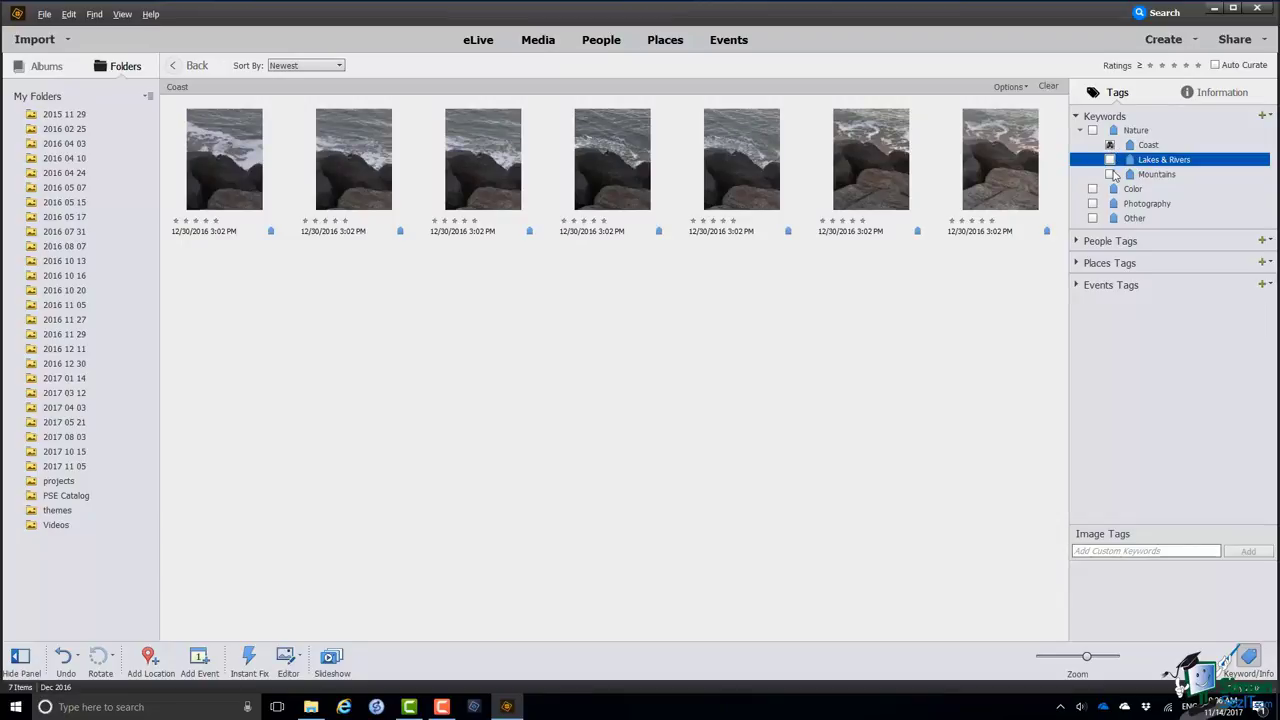
left_click(1110, 175)
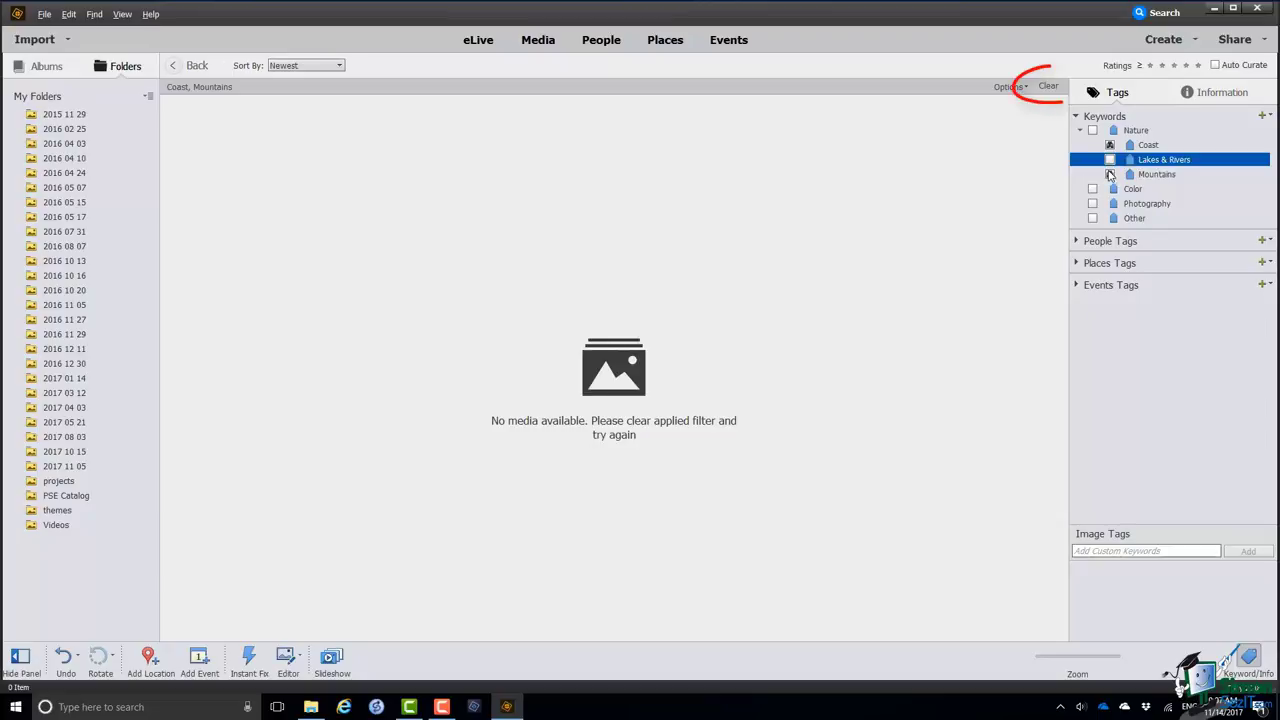
left_click(1048, 88)
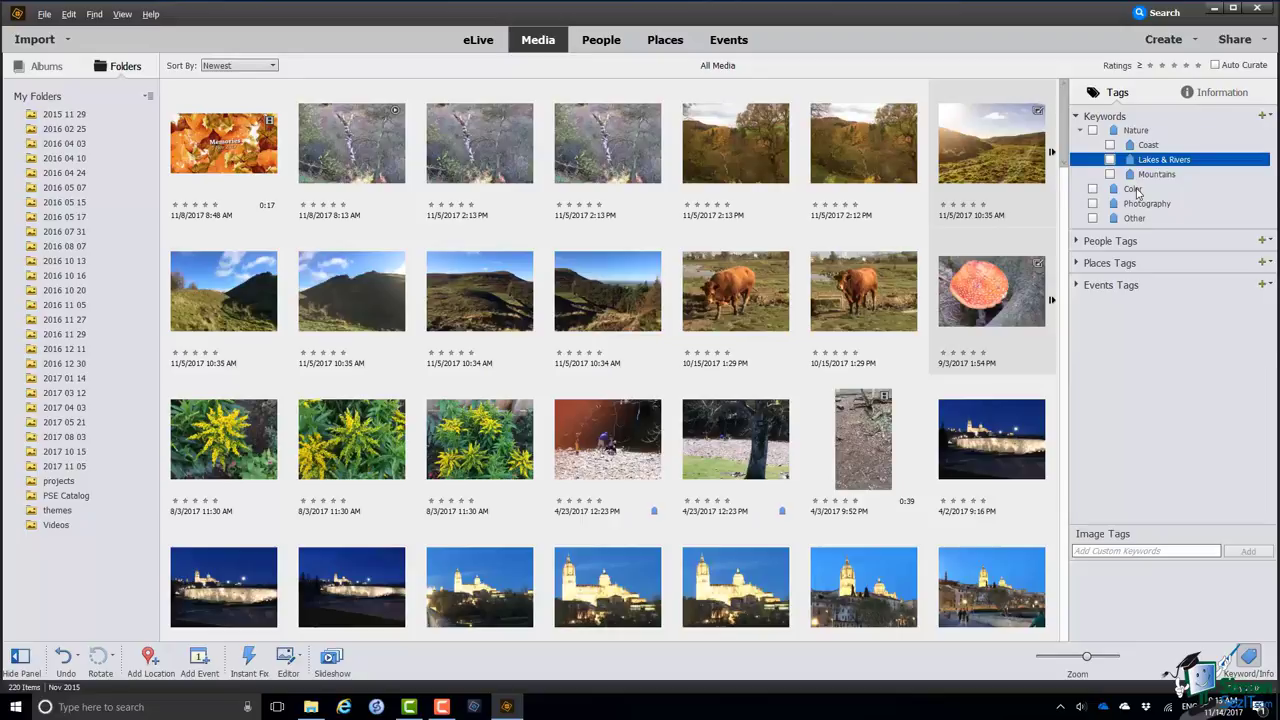
- Delete the Color keyword category and confirm the deletion
right_click(1136, 190)
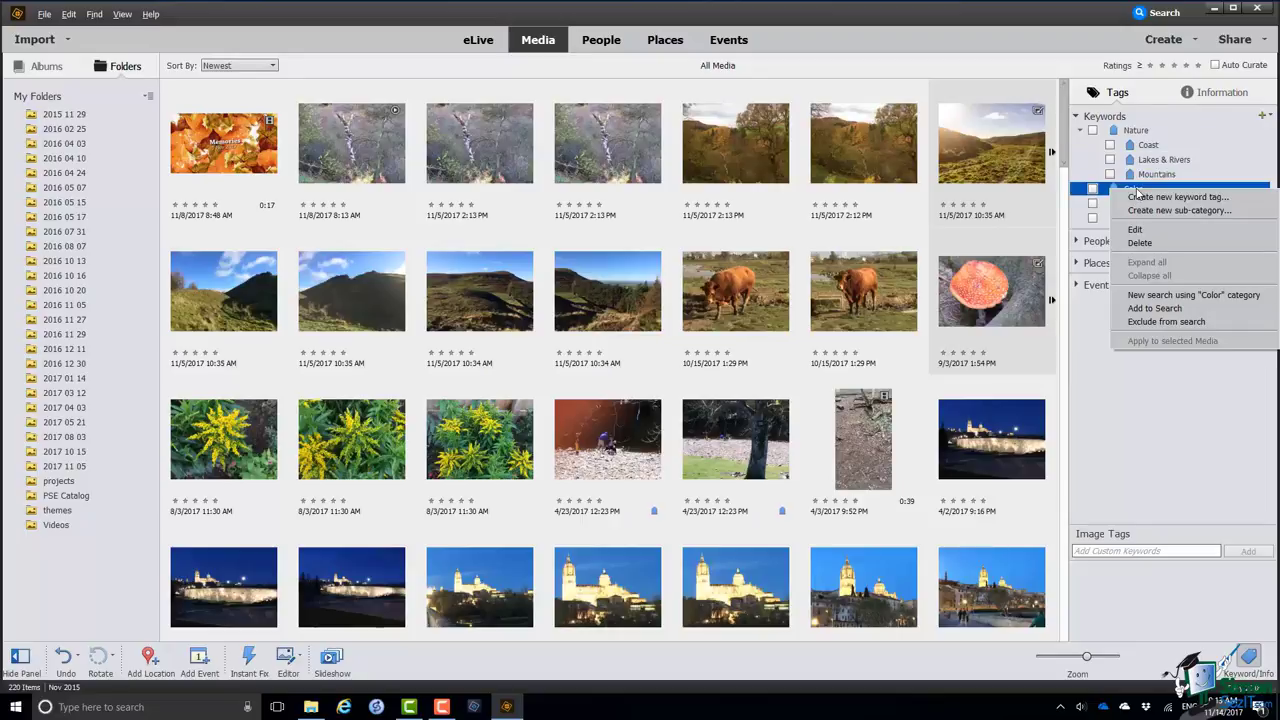
left_click(1140, 243)
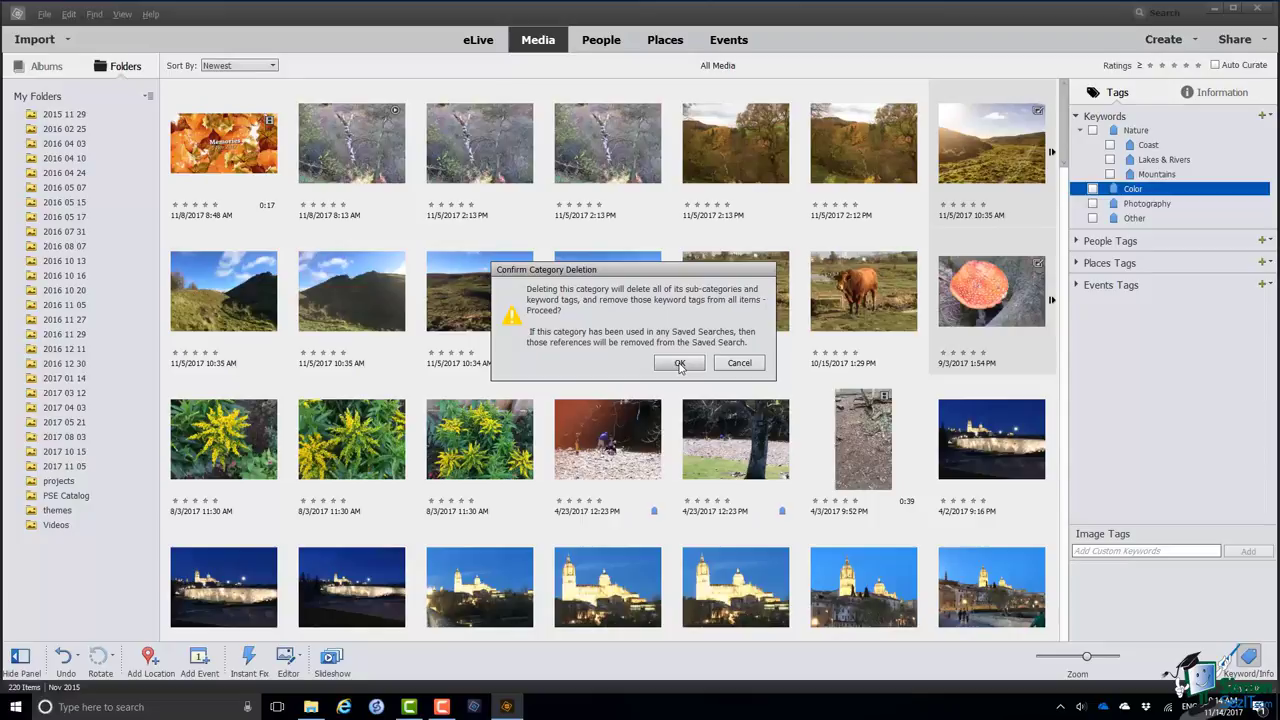
left_click(679, 364)
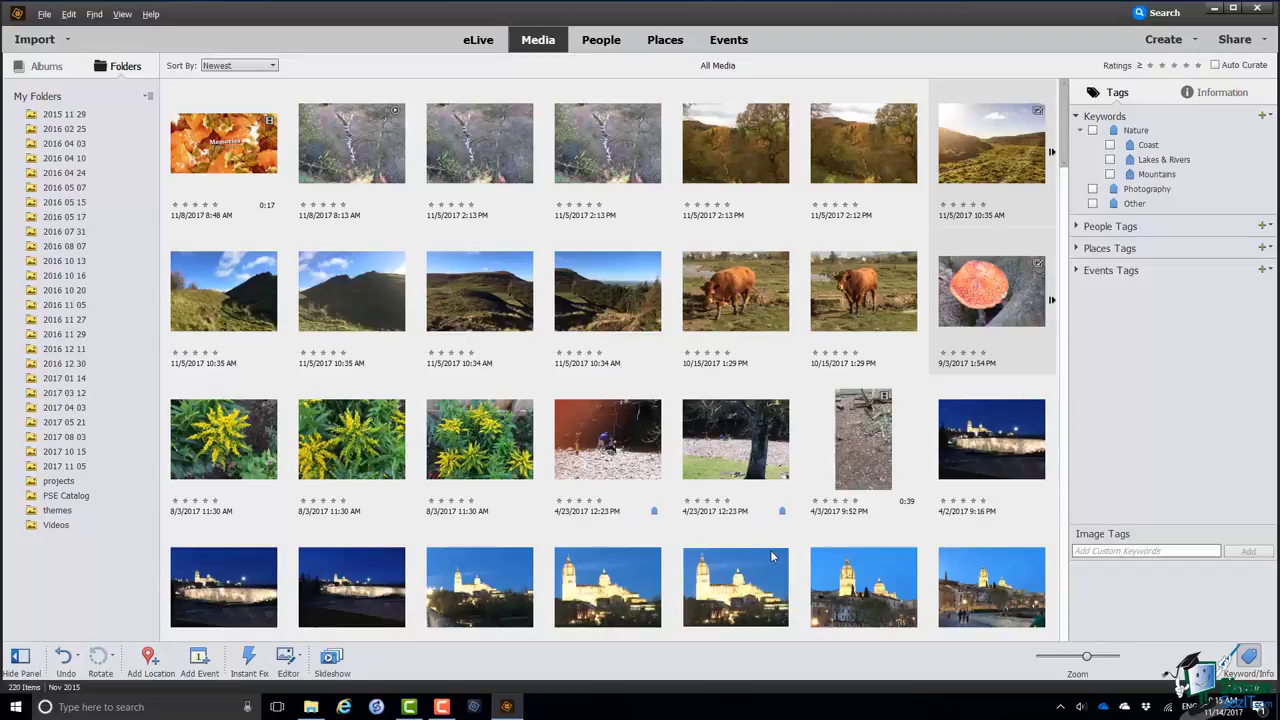
- Create a keyword category named Animals, coloured orange, with the animal icon
mouse_move(1055, 117)
left_mouse_down()
mouse_move(1200, 98)
mouse_move(1178, 148)
left_mouse_up()
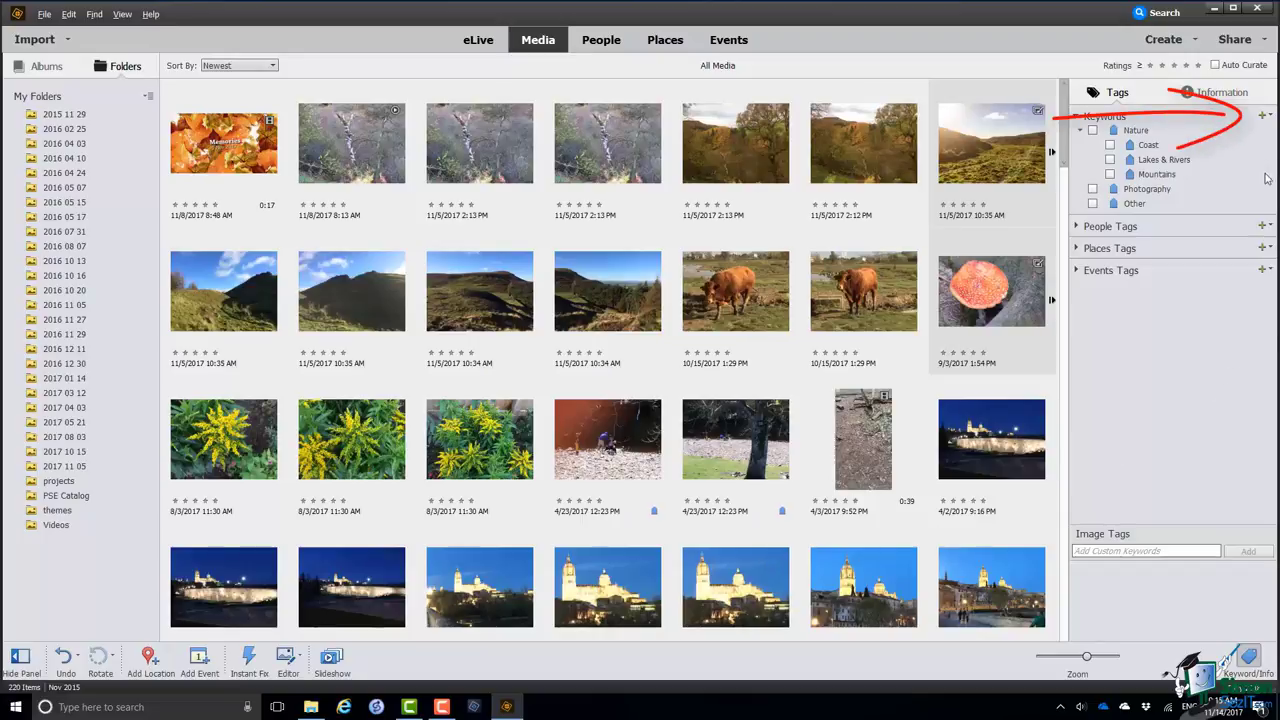
left_click(1265, 117)
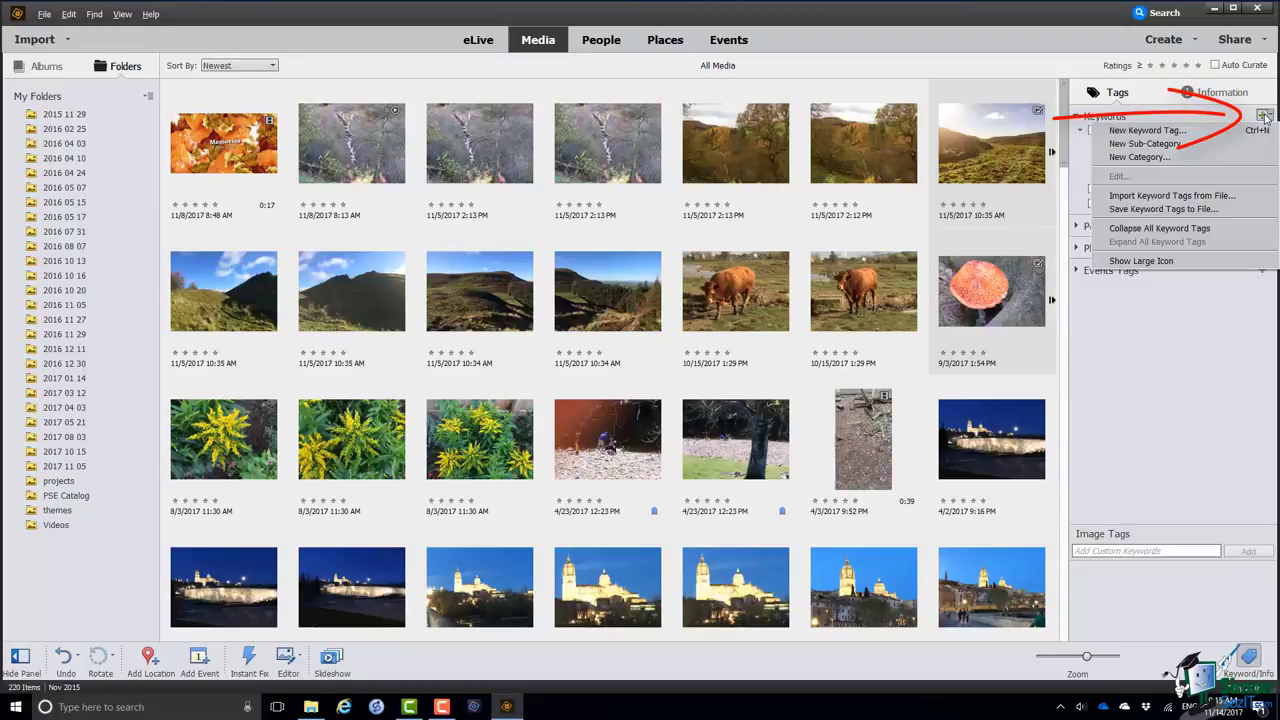
left_click(1146, 158)
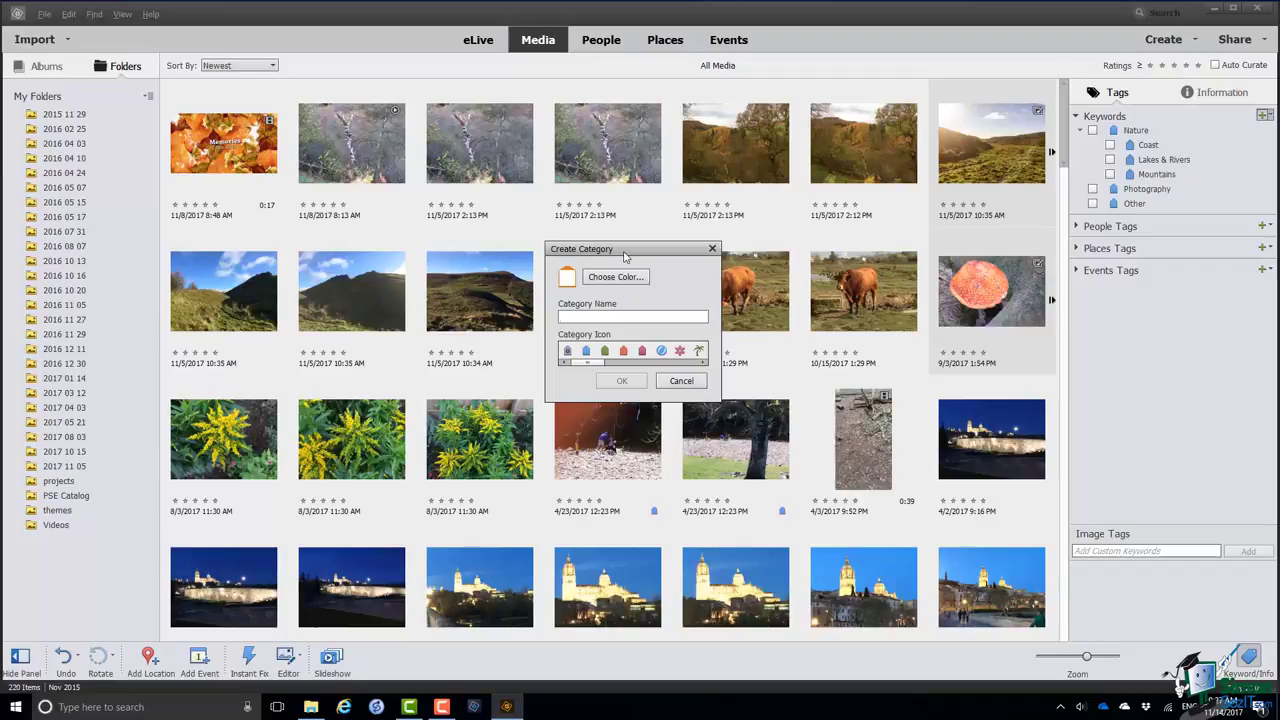
left_click(620, 278)
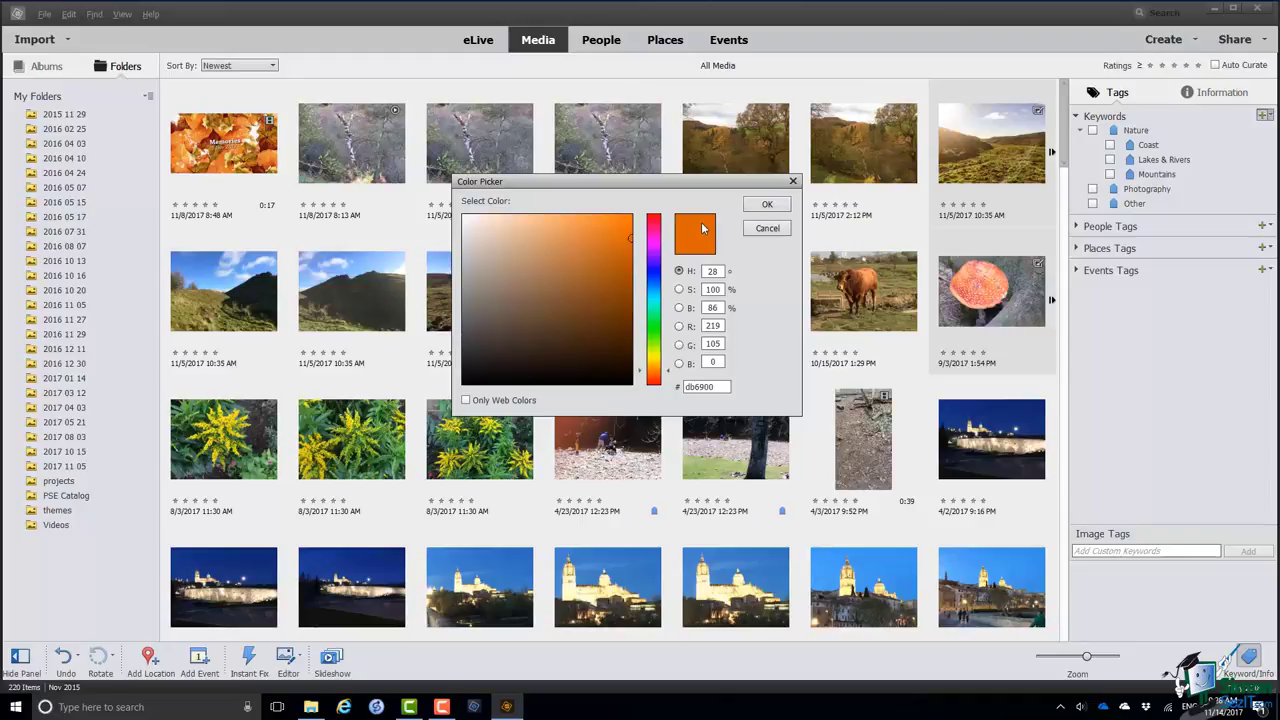
left_click(766, 207)
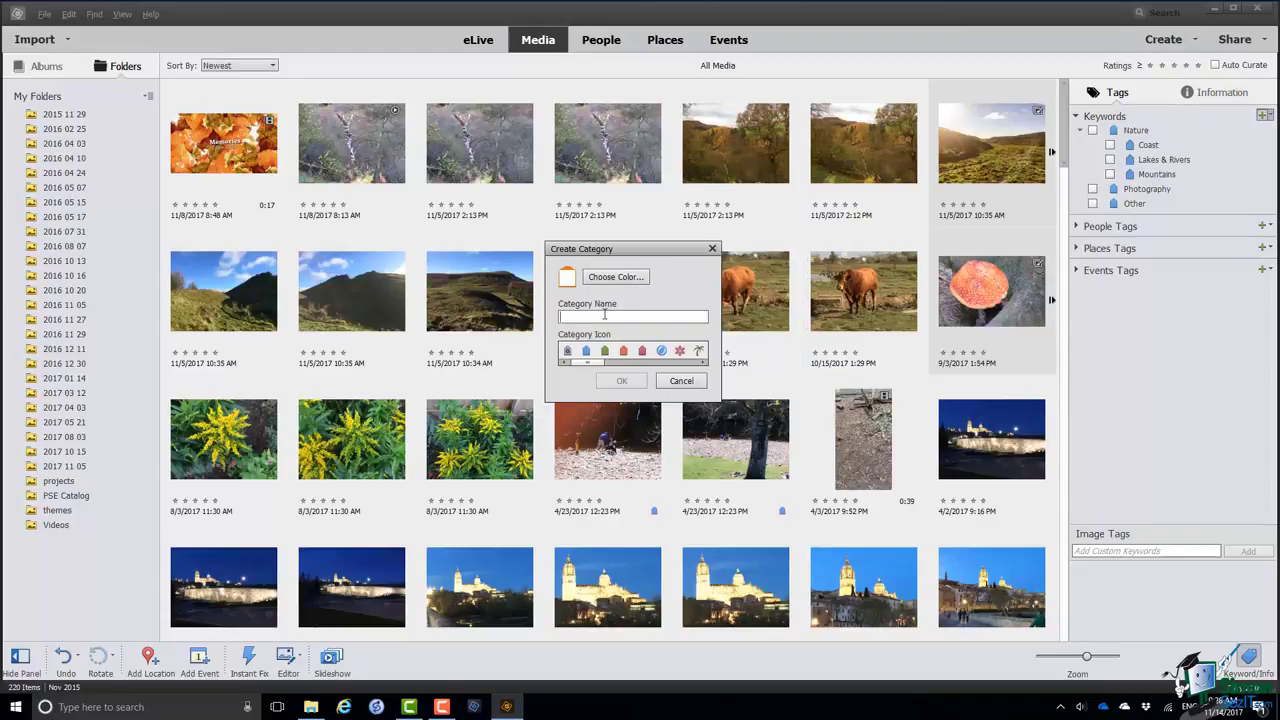
type("Animals")
left_click(567, 351)
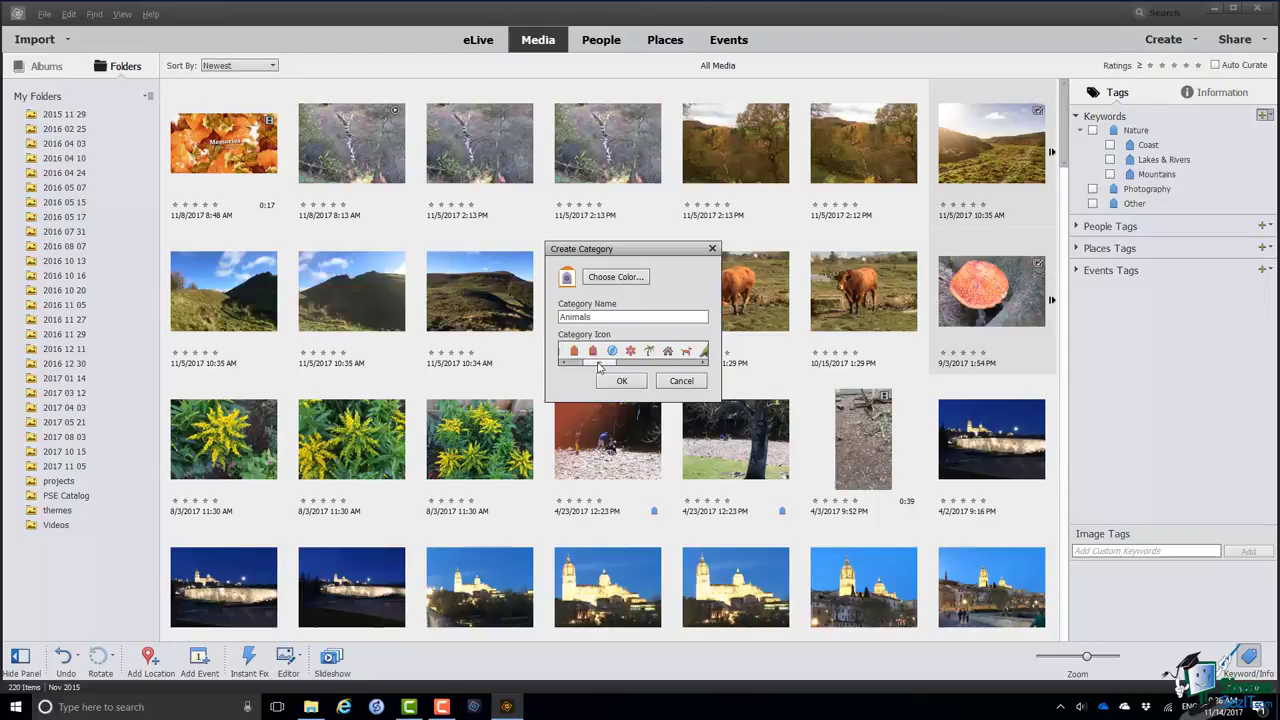
left_click_drag(597, 366, 617, 366)
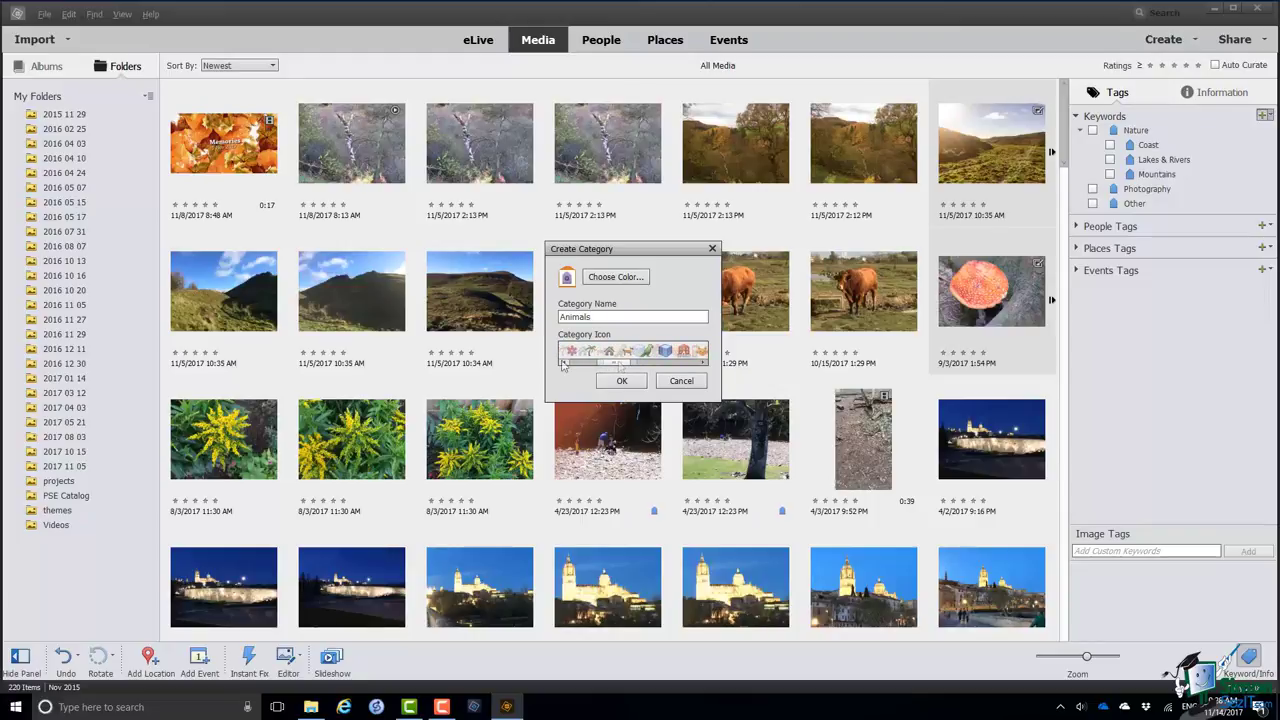
left_click(627, 350)
left_click(620, 381)
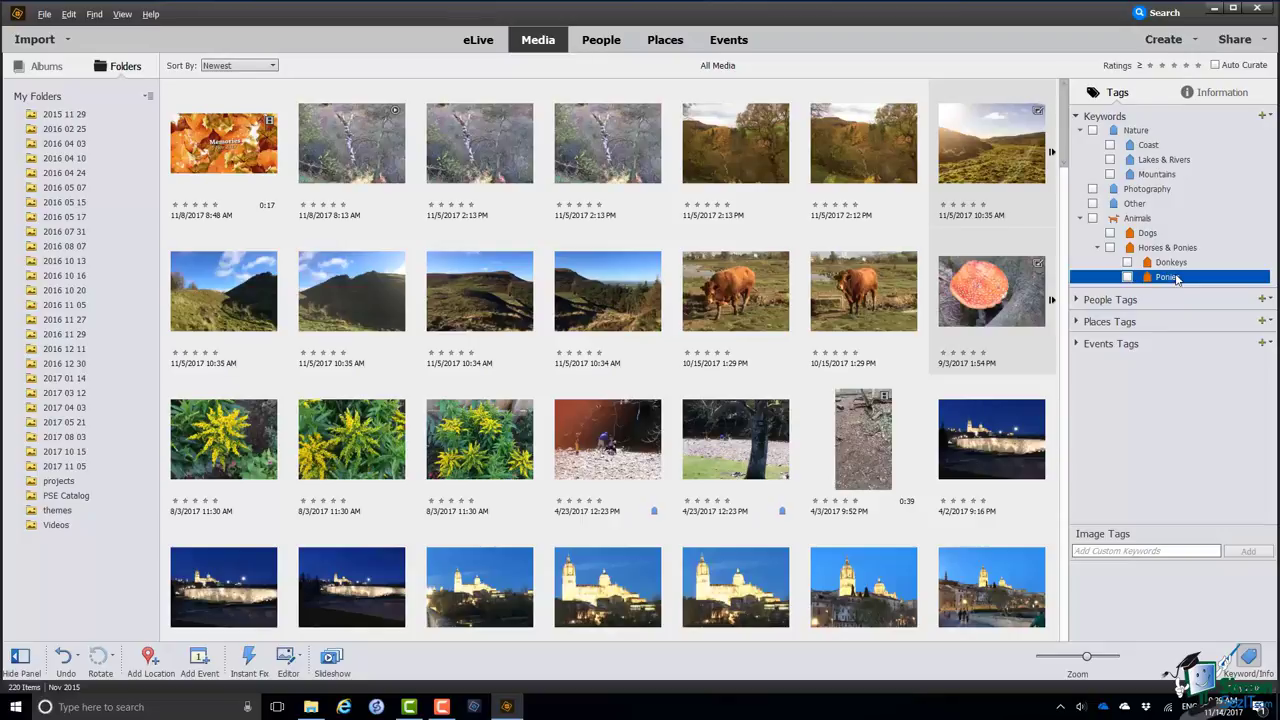
- Add a 'Shetland Pony' keyword tag under Ponies, keeping the default icon
right_click(1177, 280)
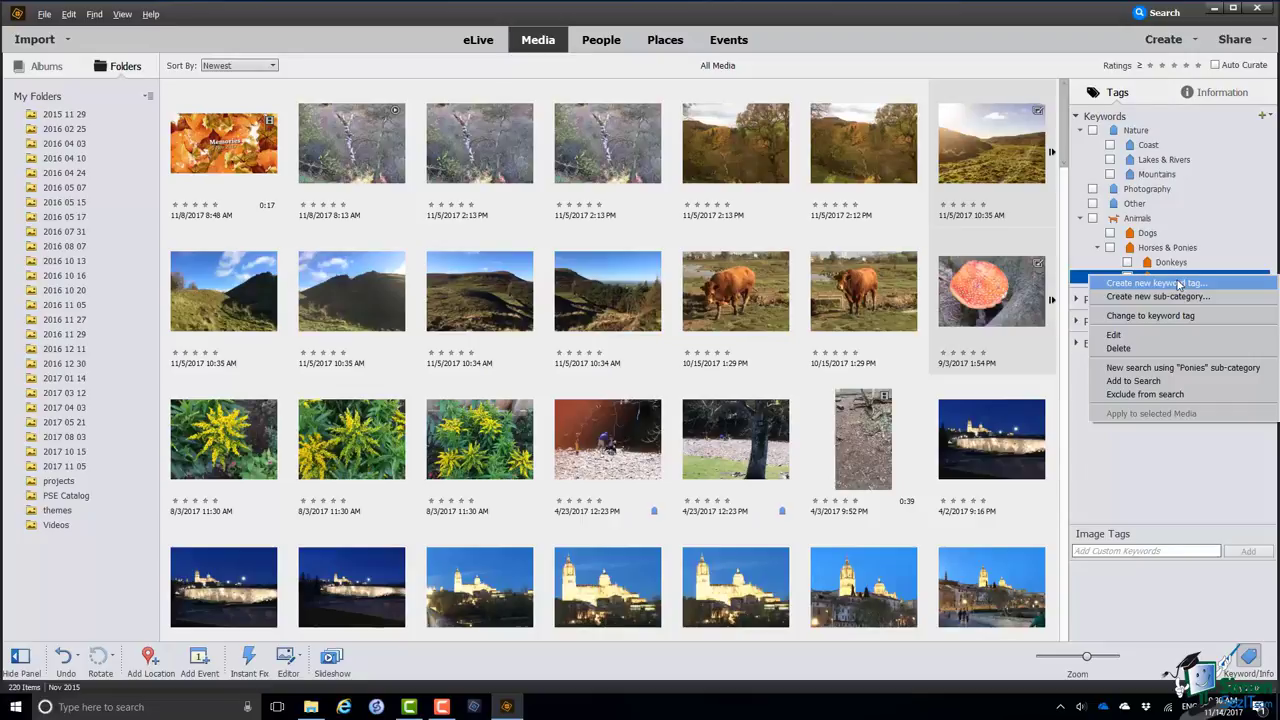
left_click(1179, 285)
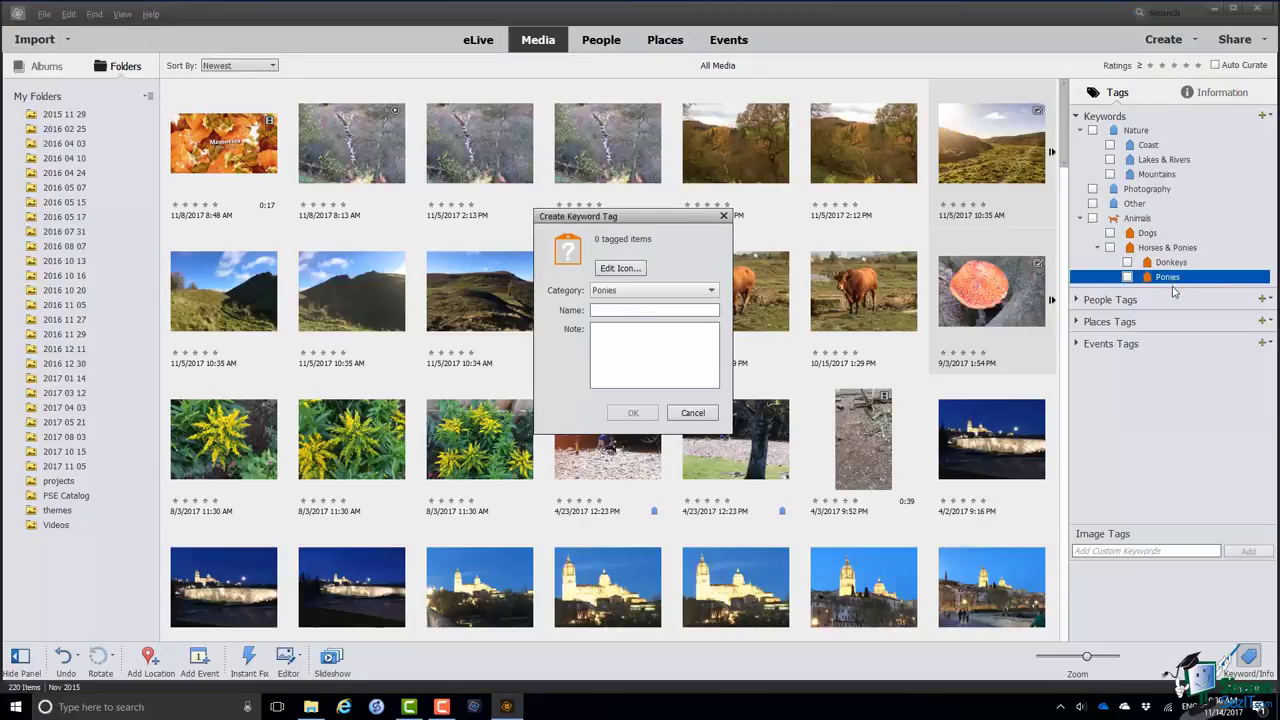
type("Shetland Pony")
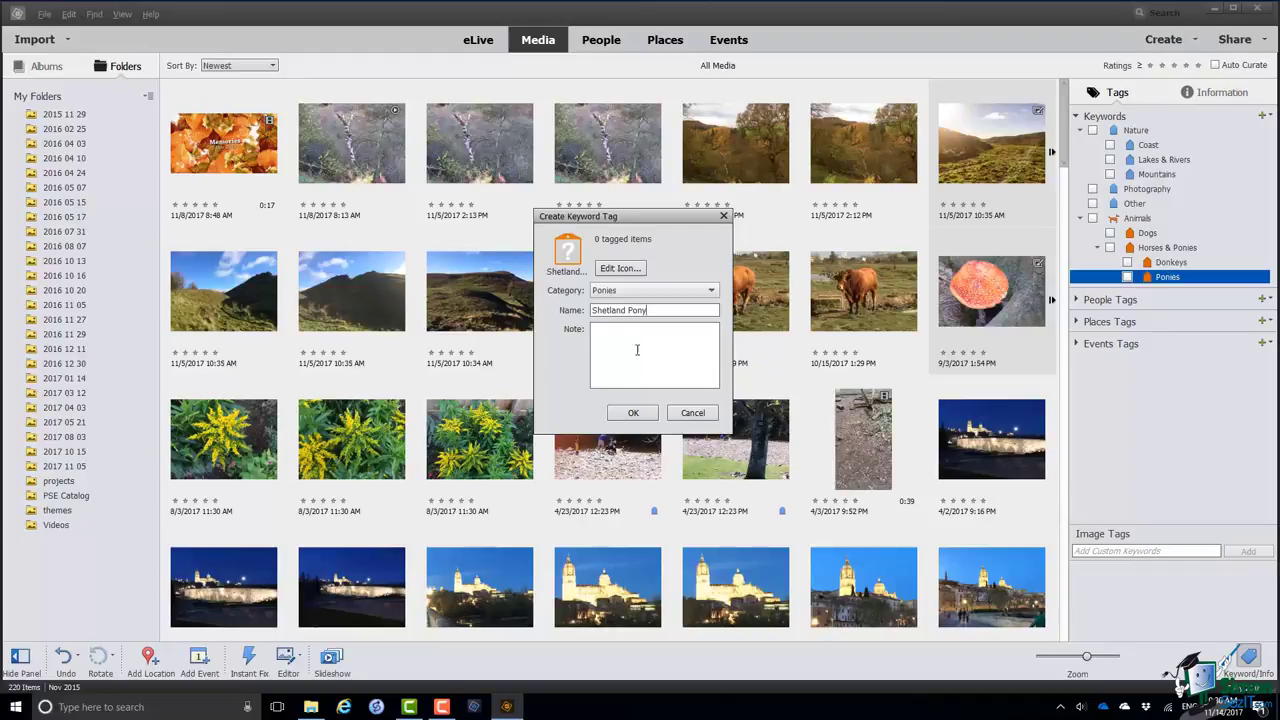
left_click(619, 269)
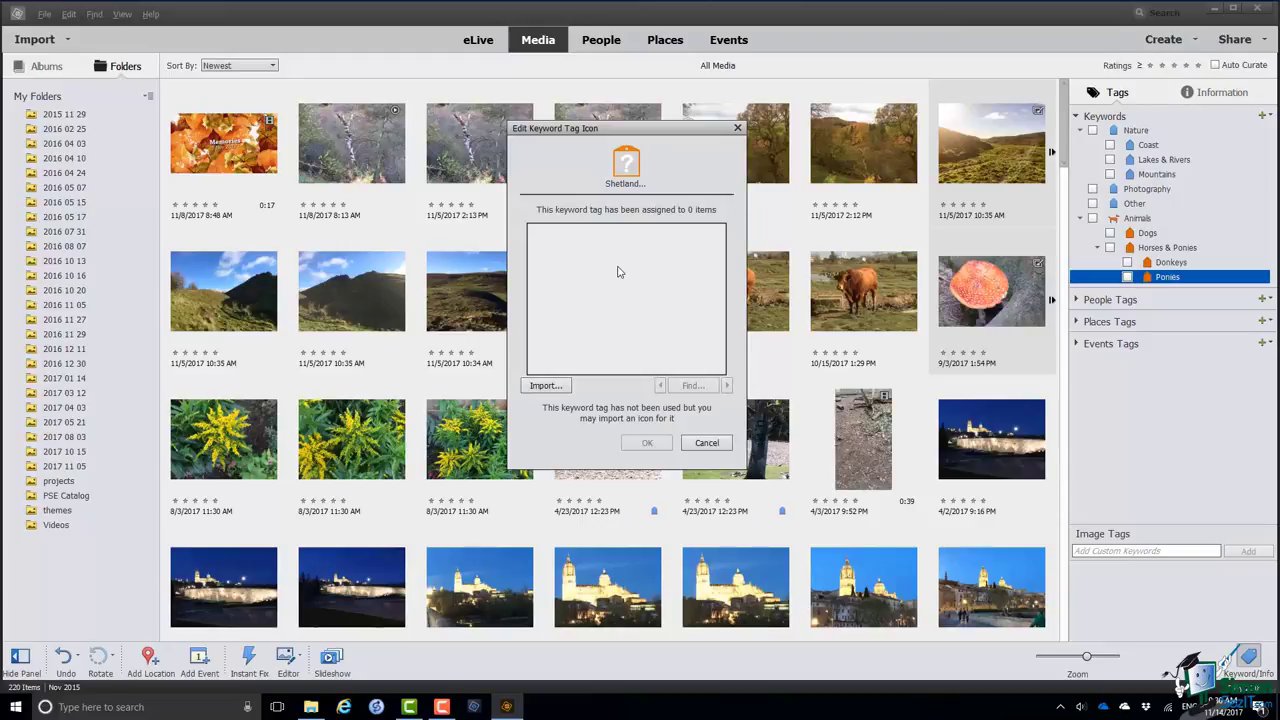
left_click(710, 445)
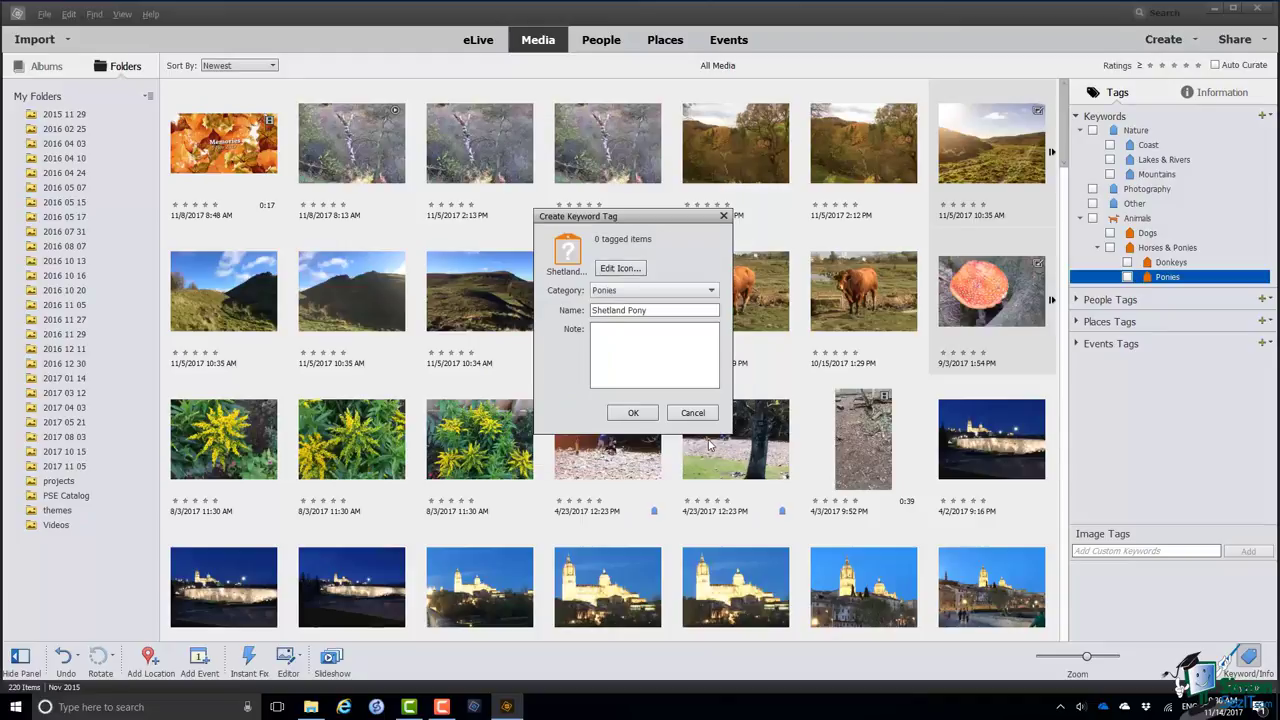
left_click(632, 413)
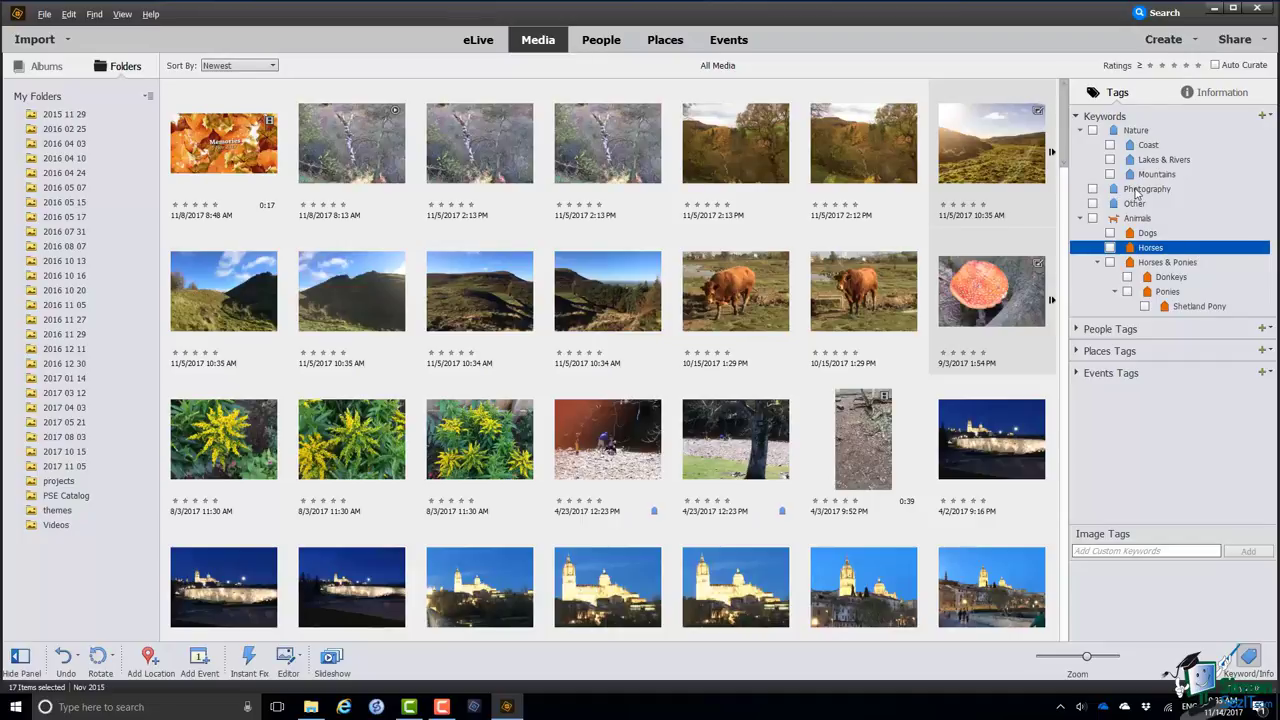
- Bring up the context menu for the Photography keyword category
right_click(1136, 193)
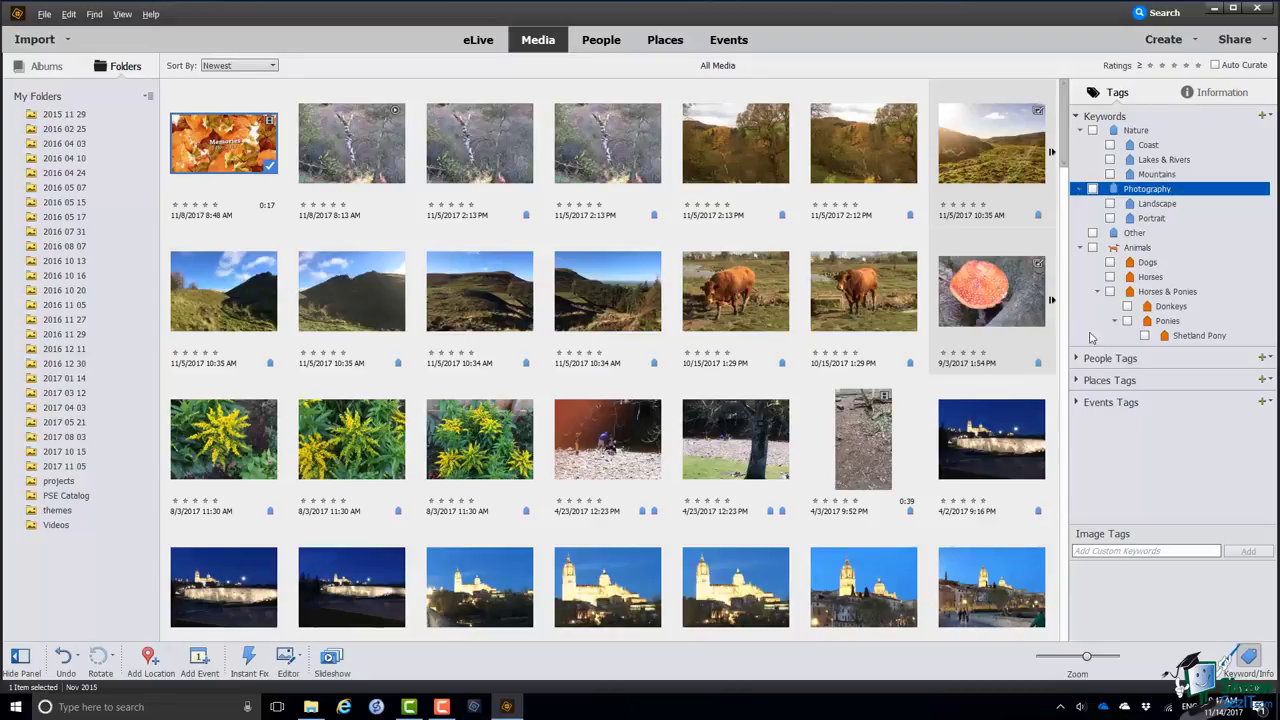
- Try Animals and Horses & Ponies filters, ending with only Landscape and Shetland Pony ticked
left_click(1093, 248)
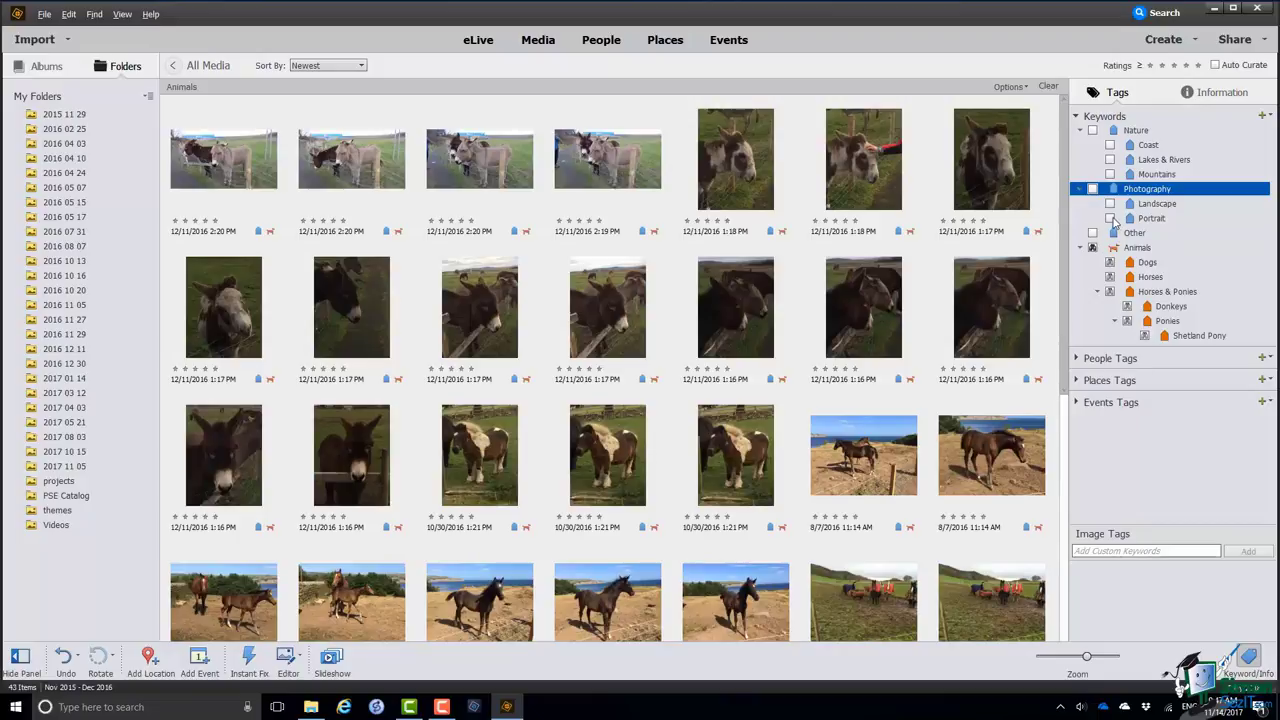
left_click(1109, 204)
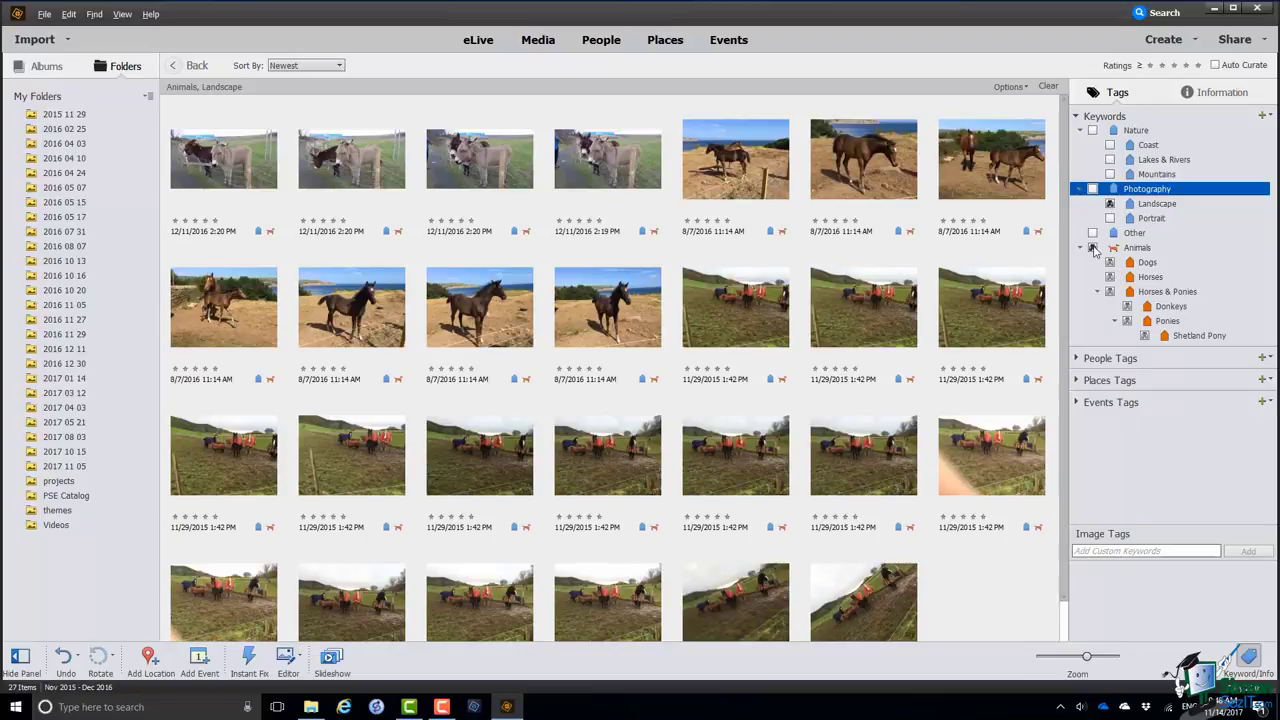
left_click(1093, 248)
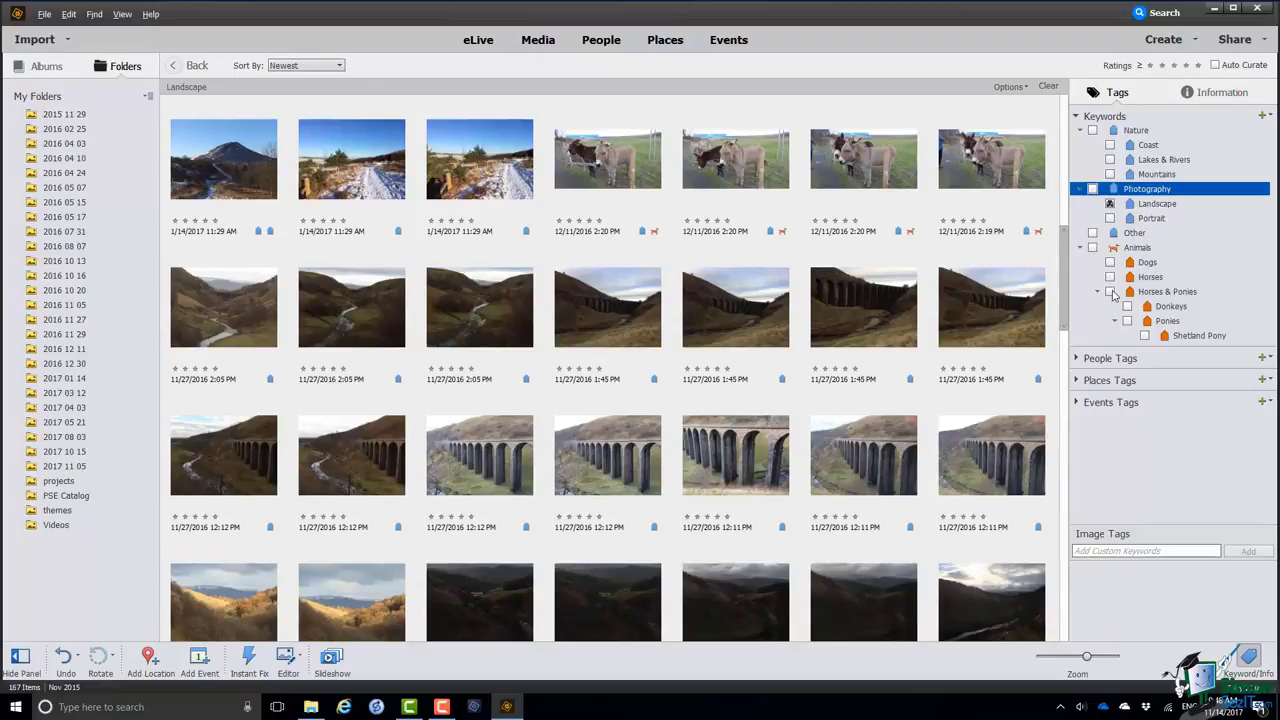
left_click(1110, 292)
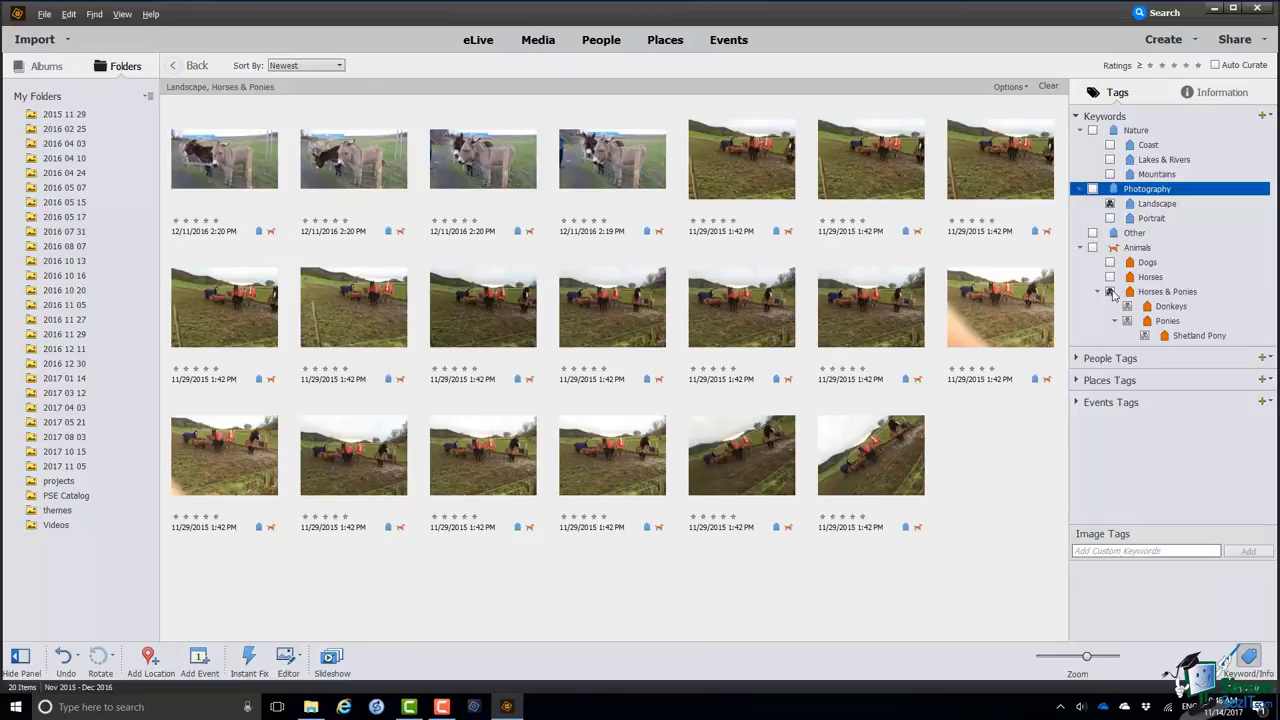
left_click(1110, 292)
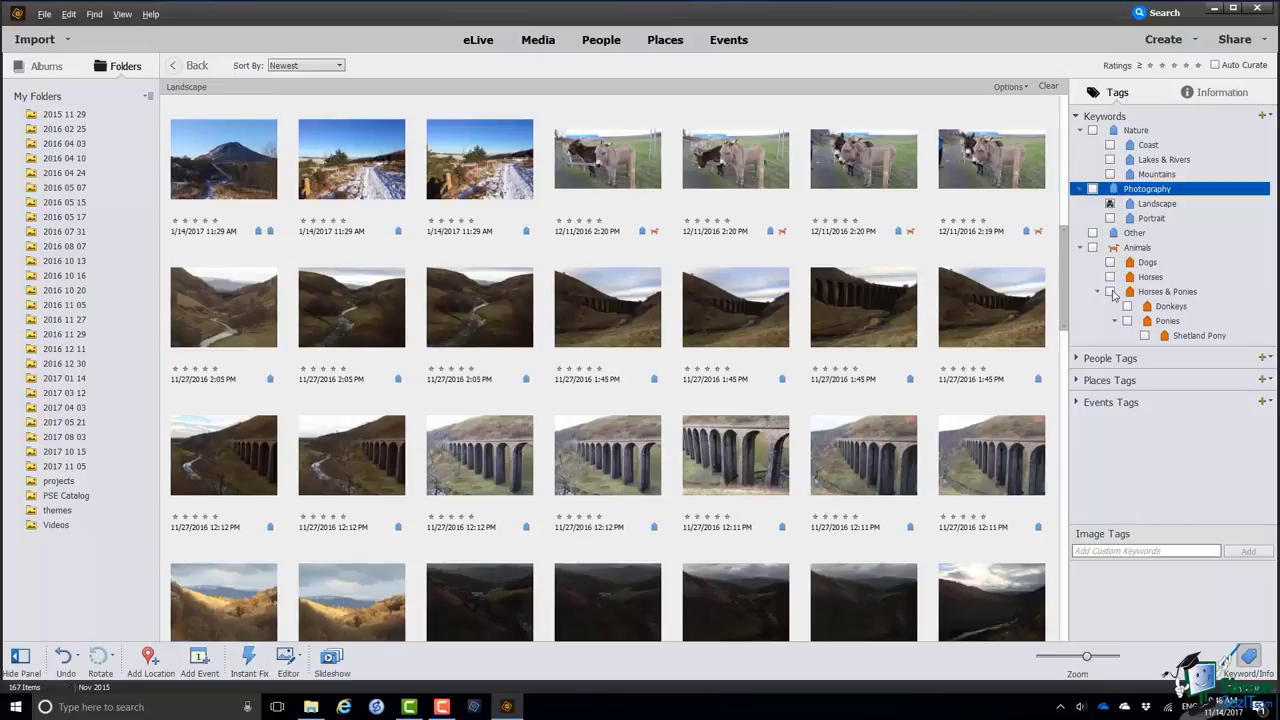
left_click(1145, 336)
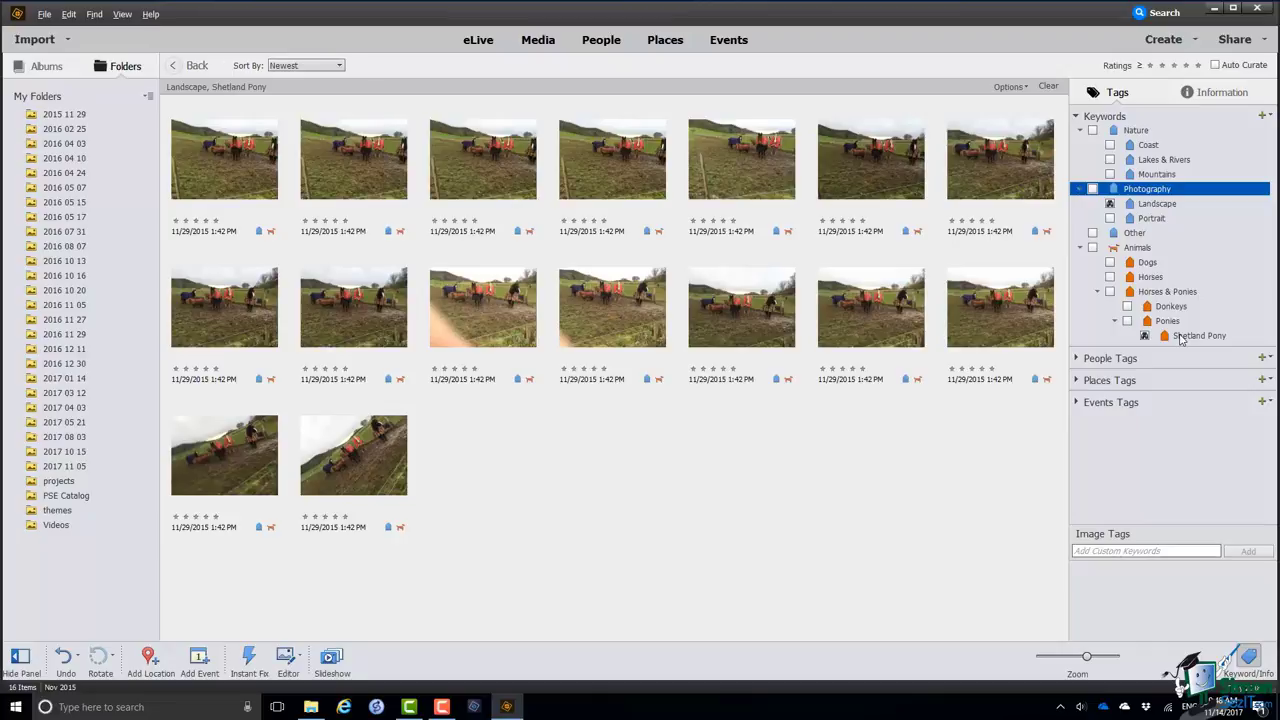
- Show the context menu for the Shetland Pony keyword tag
right_click(1181, 339)
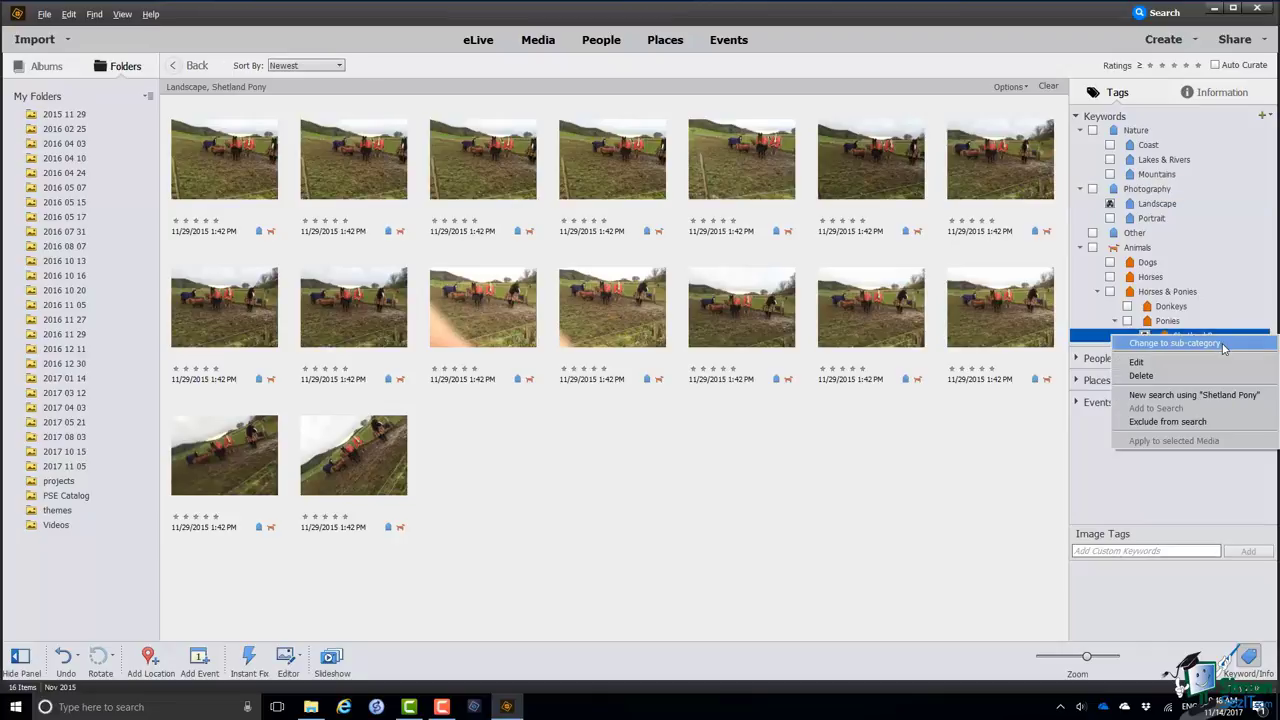